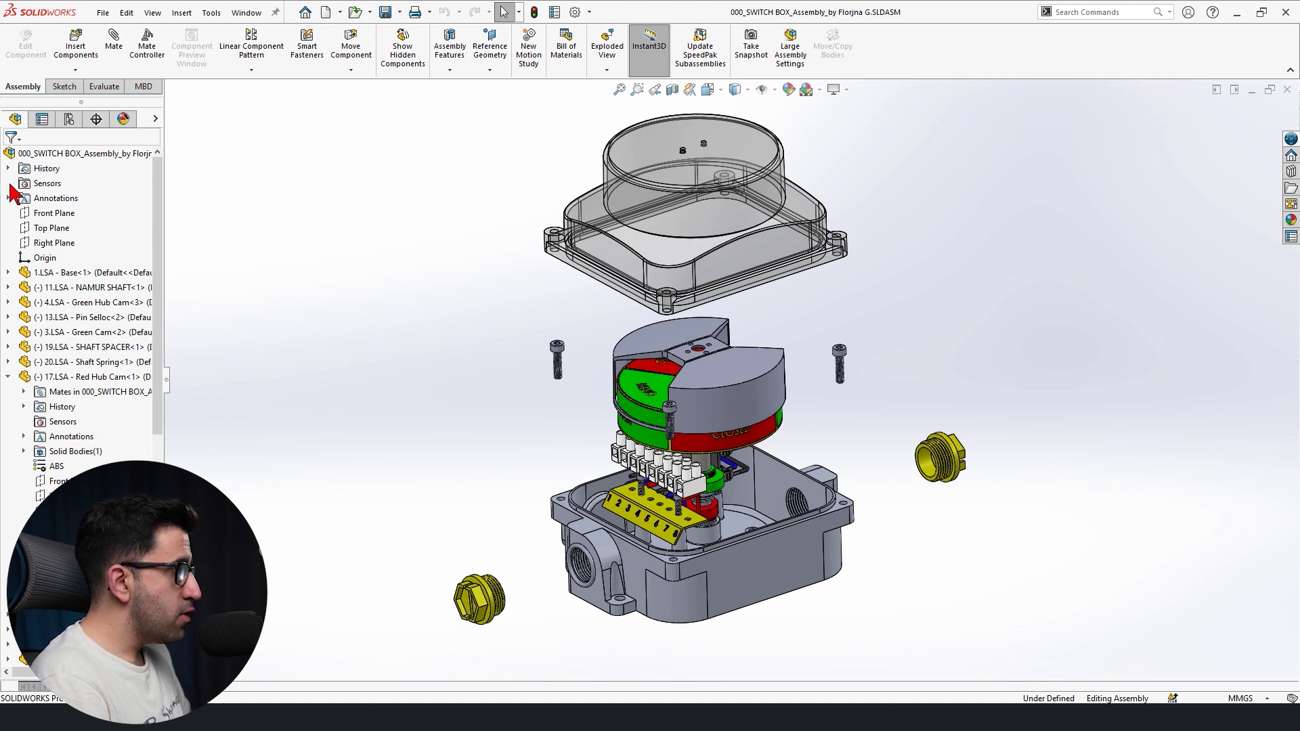
# Collapse the exploded switch box assembly and fit it in the view.
pyautogui.click(83, 153)
pyautogui.rightClick(82, 153)
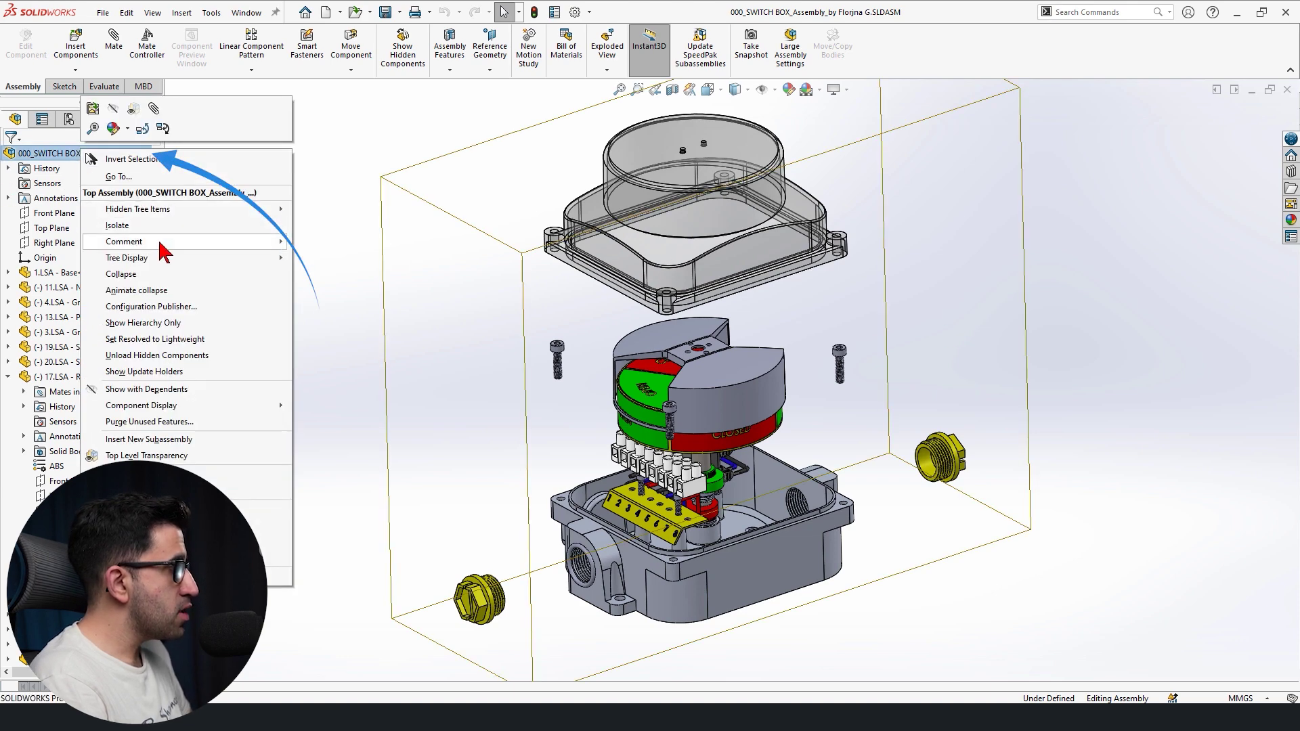
pyautogui.click(121, 273)
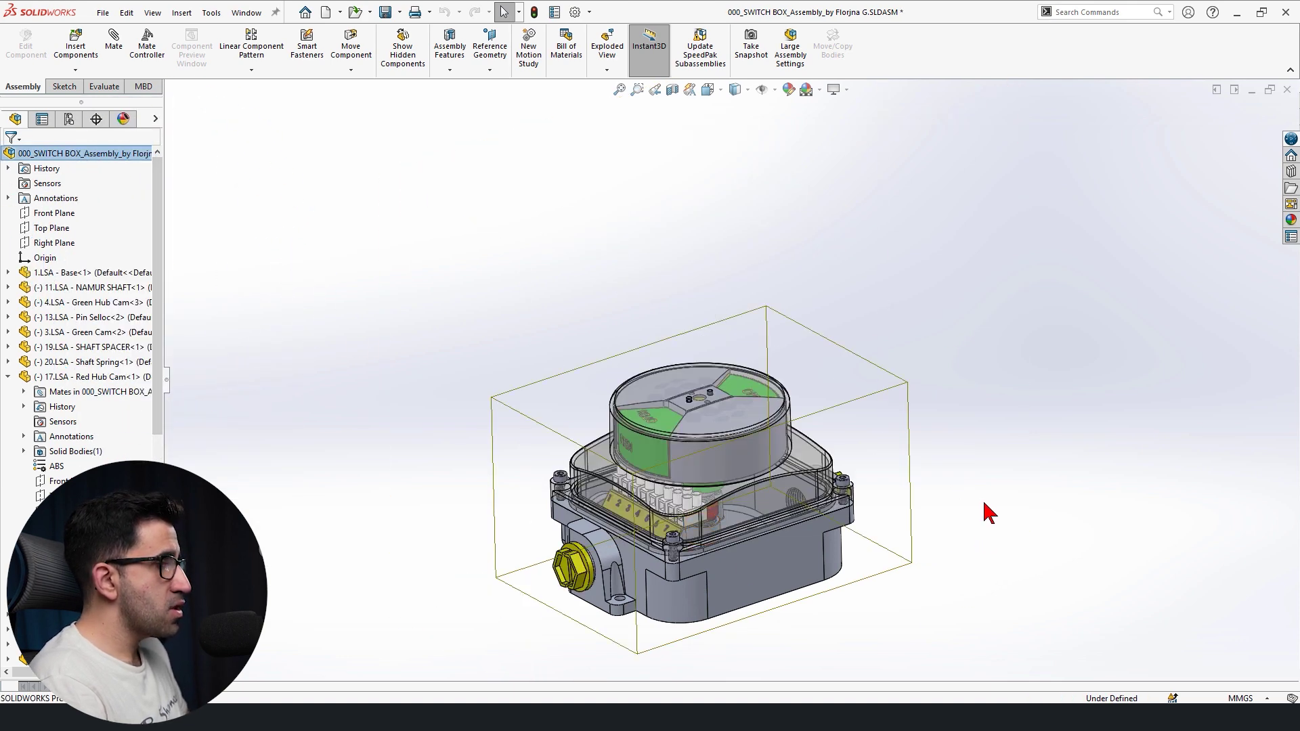
pyautogui.click(893, 529)
pyautogui.press('f')
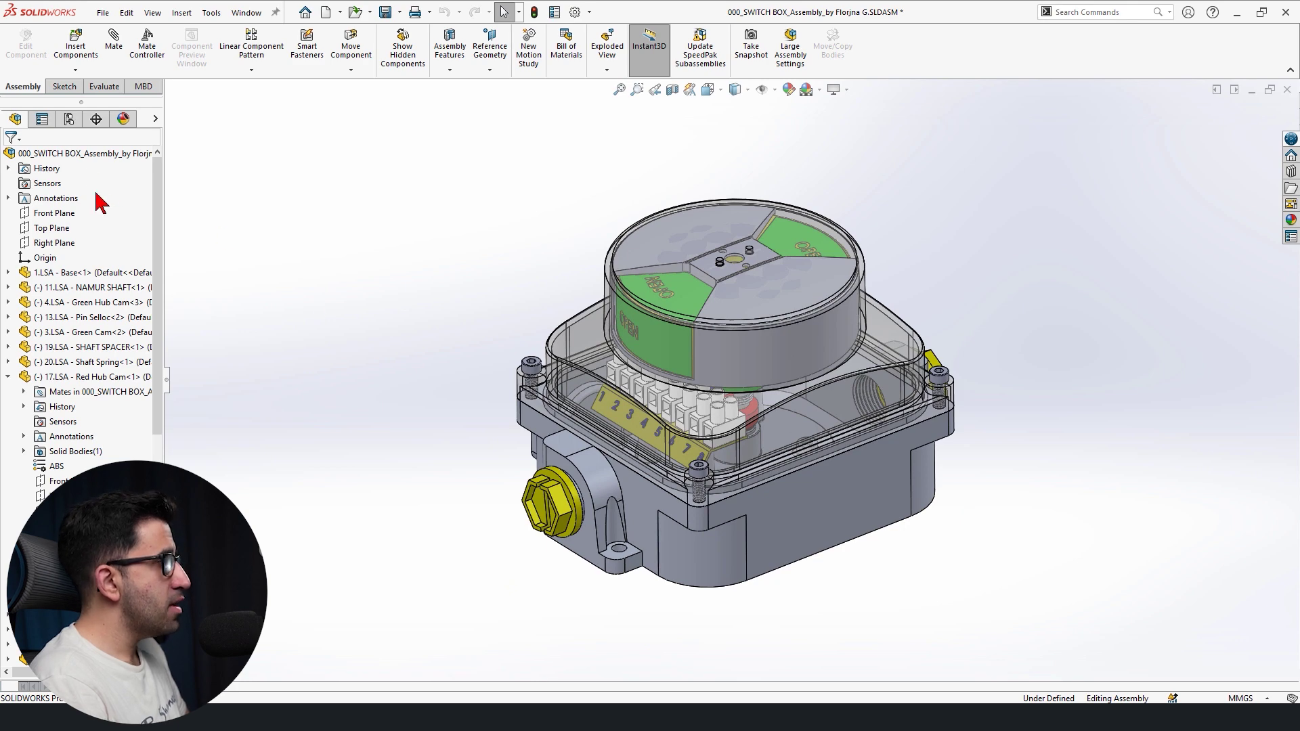
# Explode the switch box assembly using its existing exploded view.
pyautogui.click(82, 153)
pyautogui.rightClick(83, 153)
pyautogui.click(136, 299)
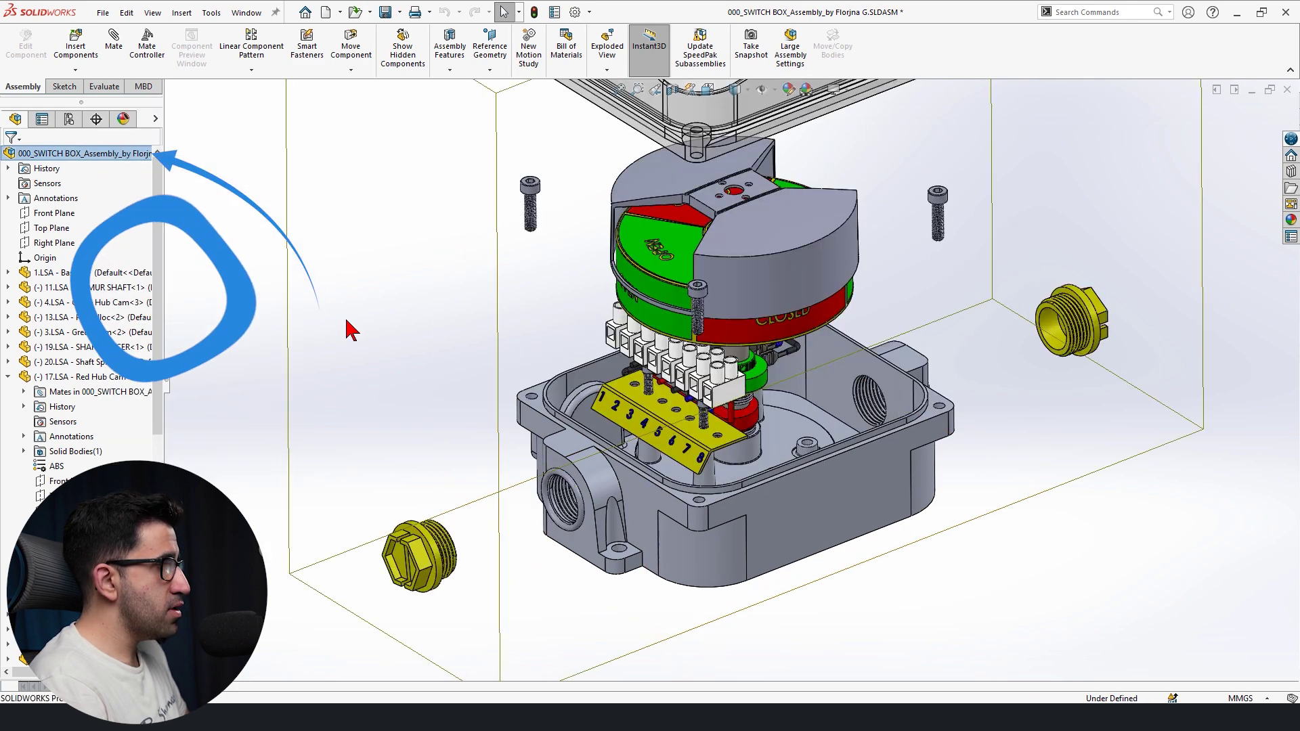
pyautogui.scroll(6, 609, 542)
pyautogui.scroll(-3, 588, 514)
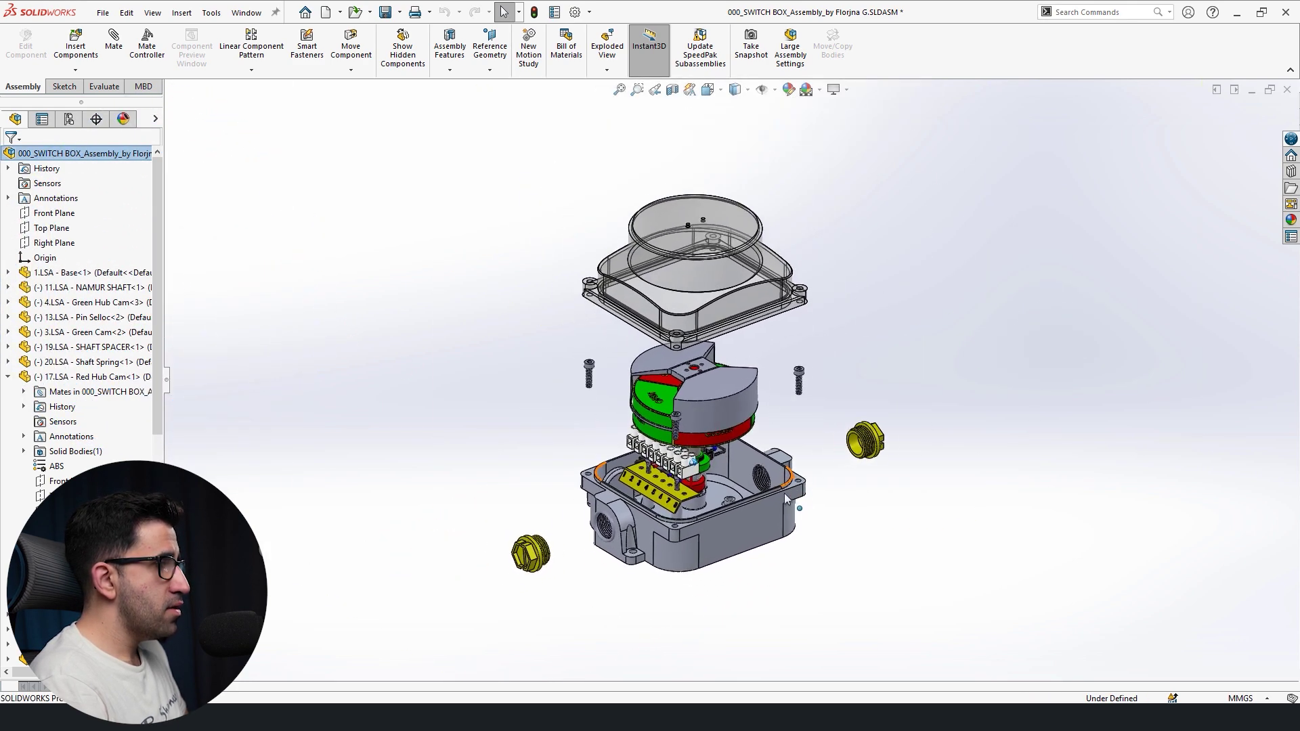
pyautogui.click(853, 498)
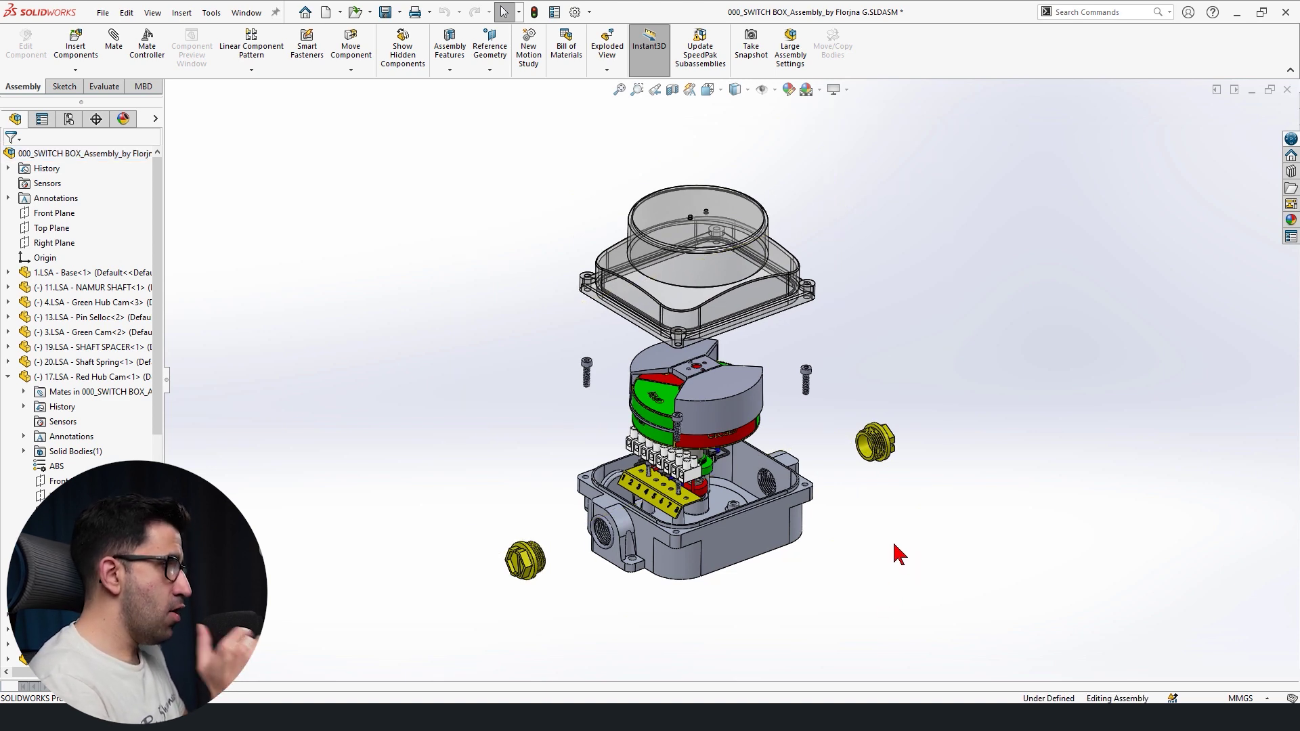
# Inspect the exploded assembly in the standard Back orientation and in the Trimetric orientation.
pyautogui.press('space')
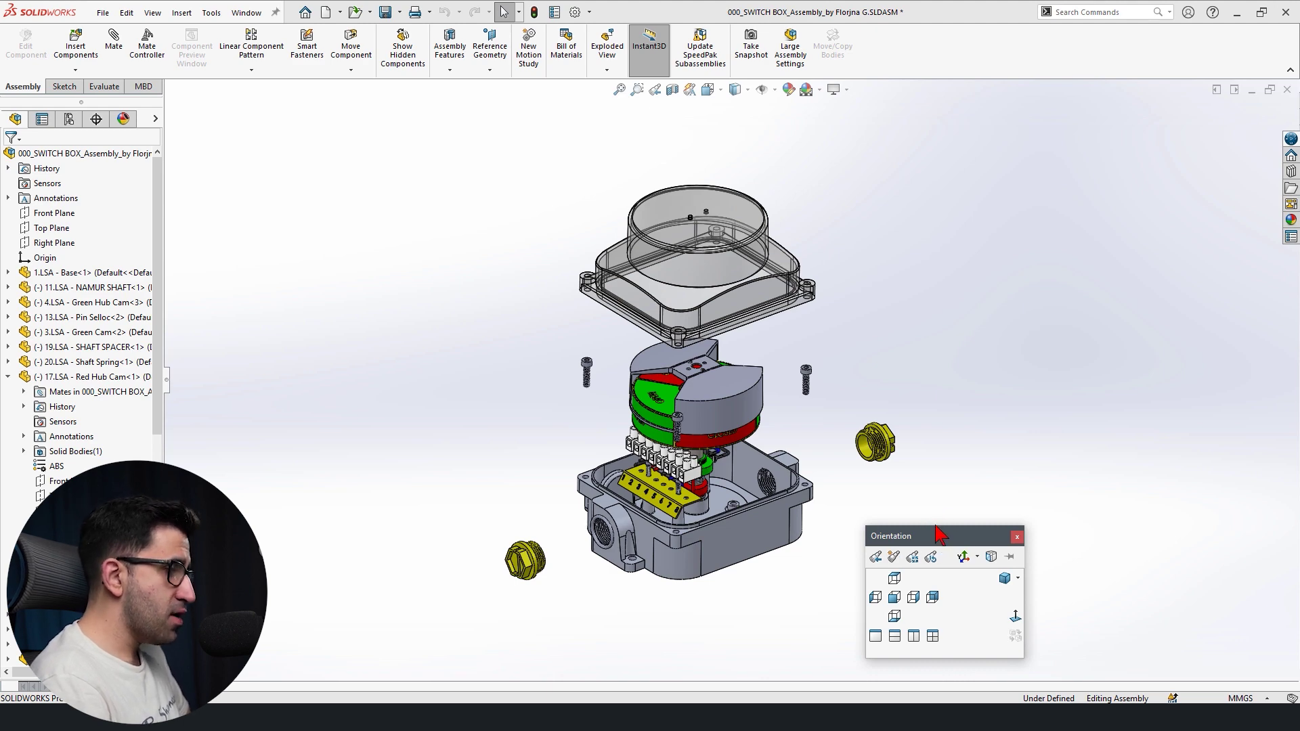
pyautogui.click(932, 598)
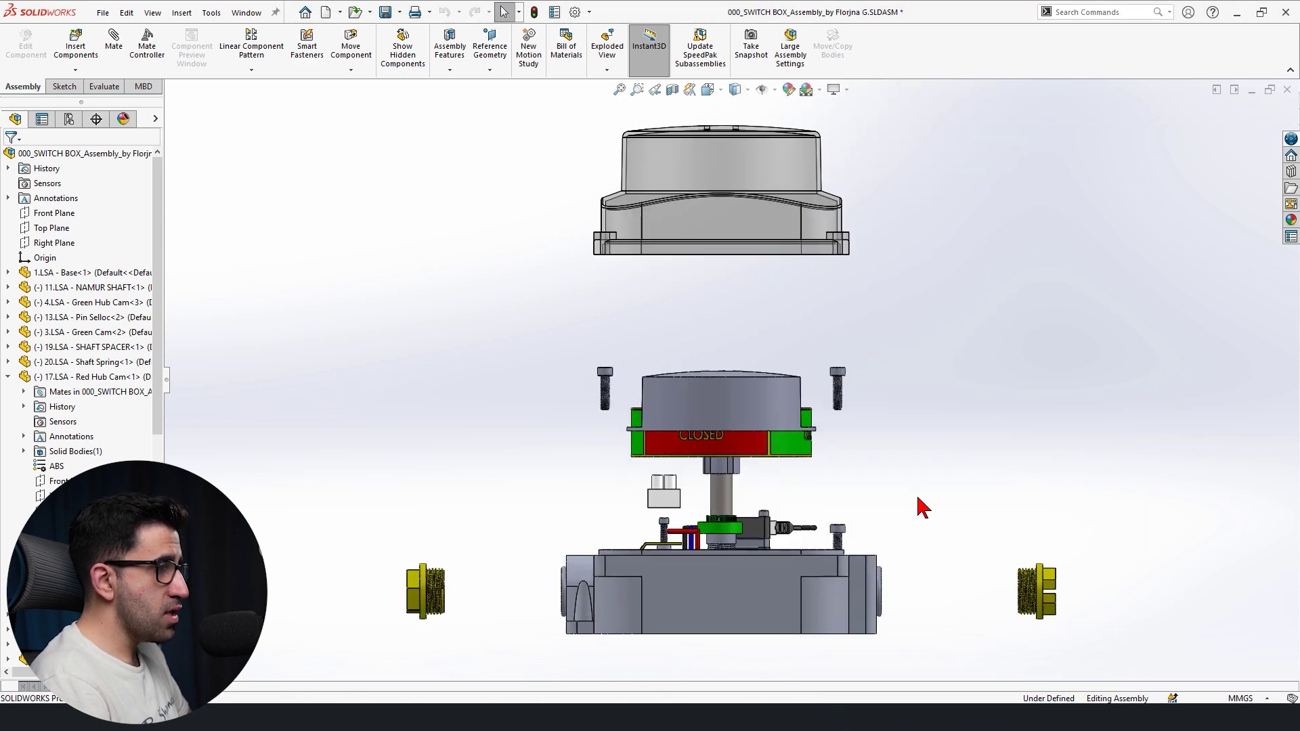
pyautogui.press('space')
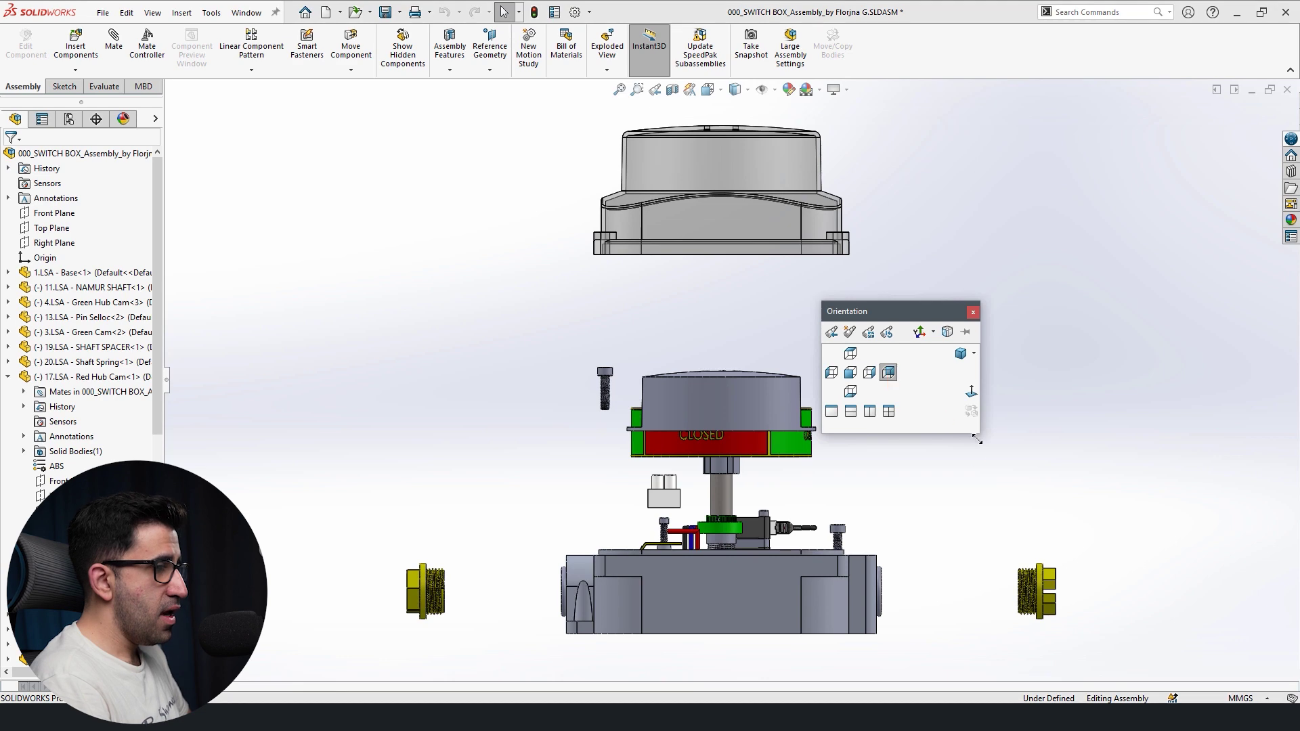
pyautogui.click(974, 353)
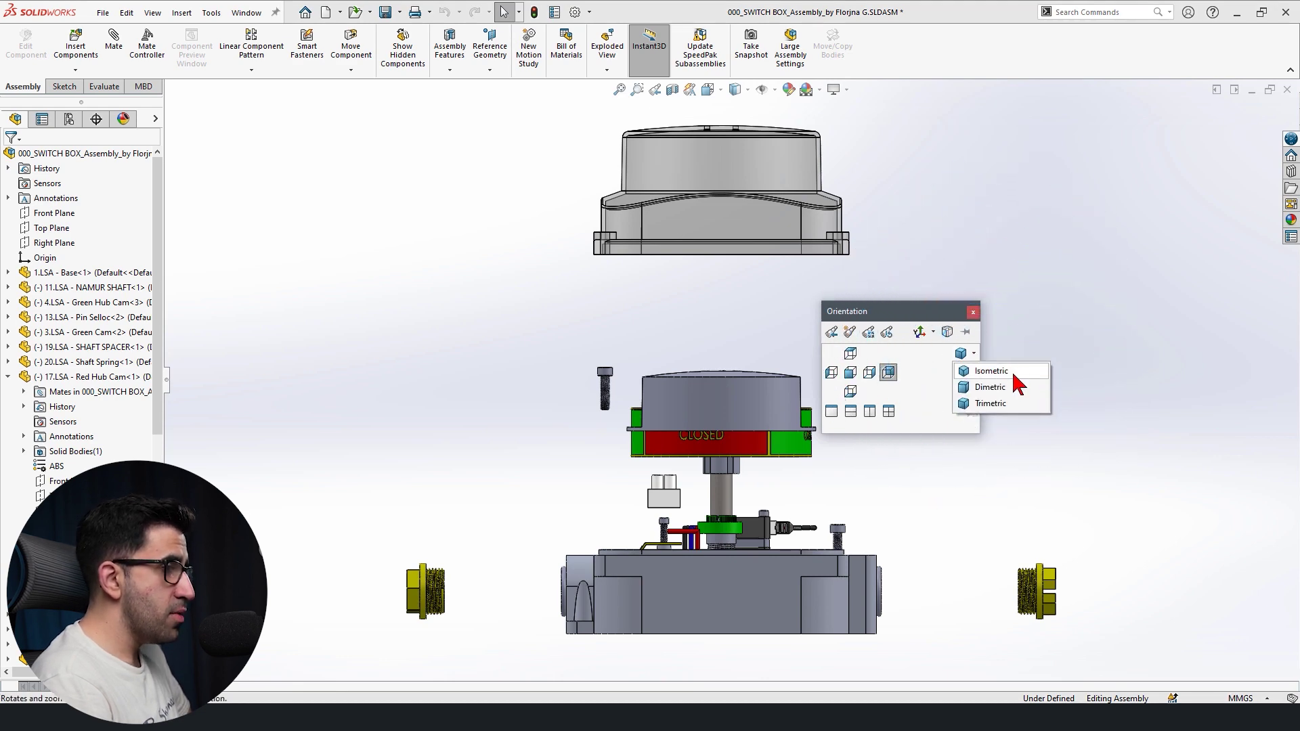
pyautogui.click(1009, 402)
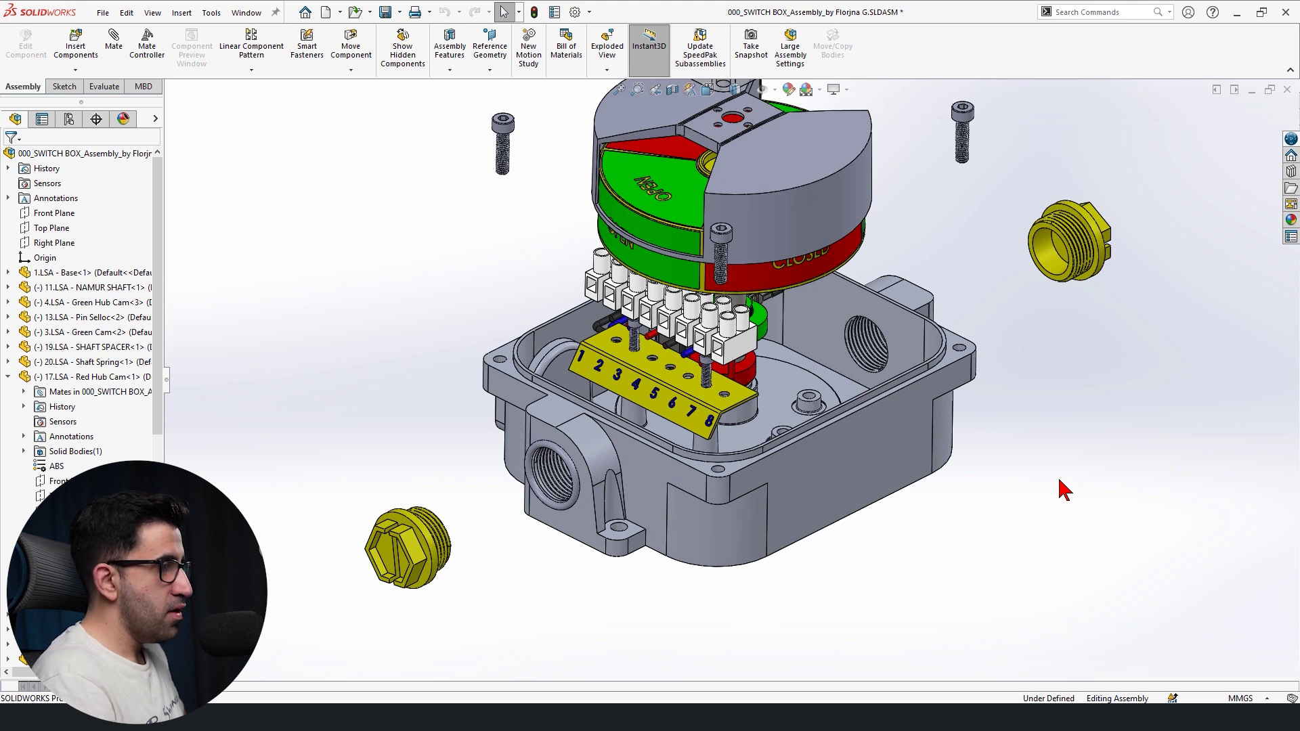
pyautogui.press('space')
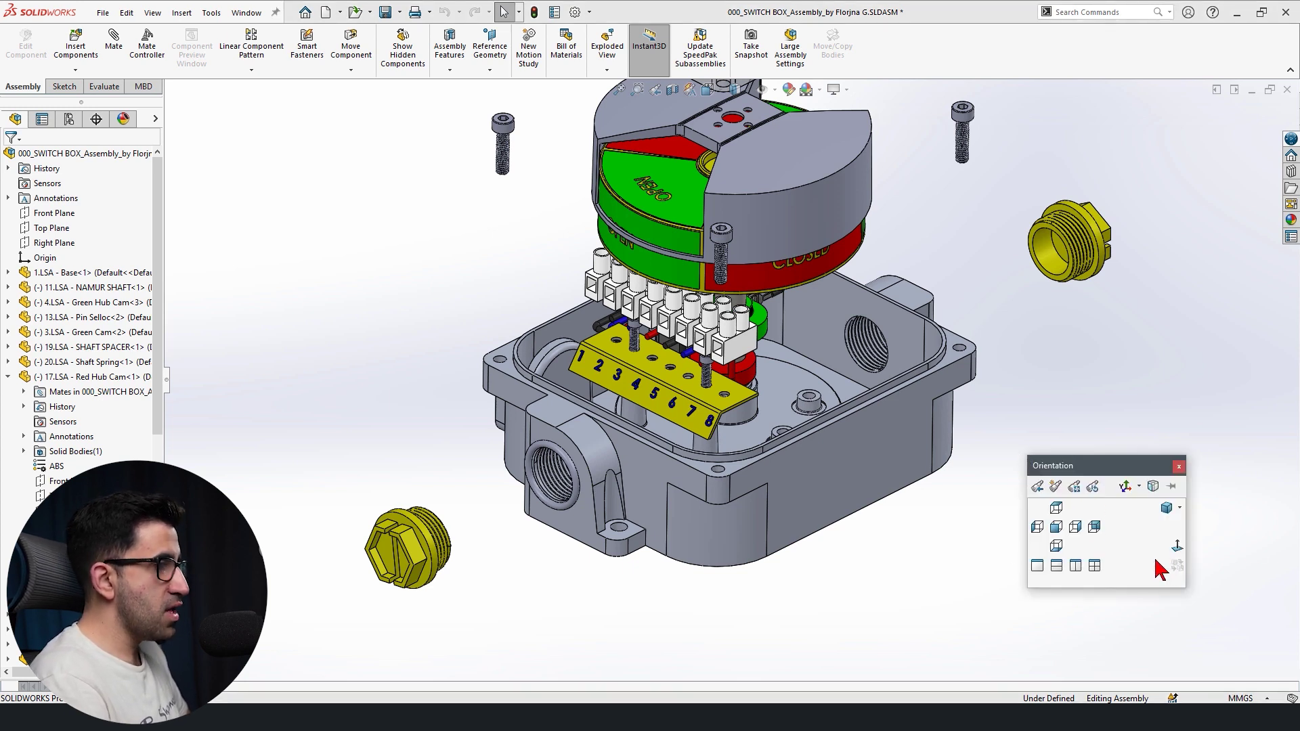
pyautogui.click(1164, 508)
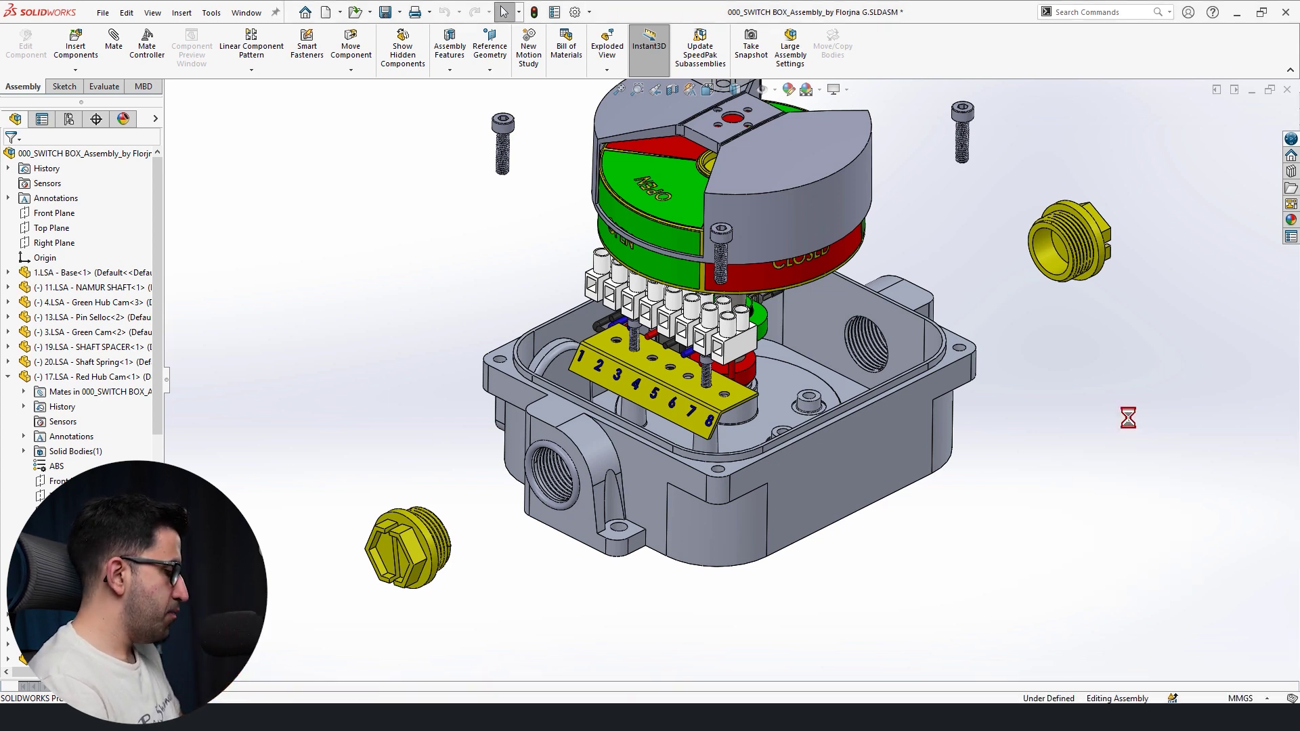
# Create a drawing from the assembly, continuing with a blank template and the A0 (ISO) sheet format.
pyautogui.click(103, 12)
pyautogui.click(196, 124)
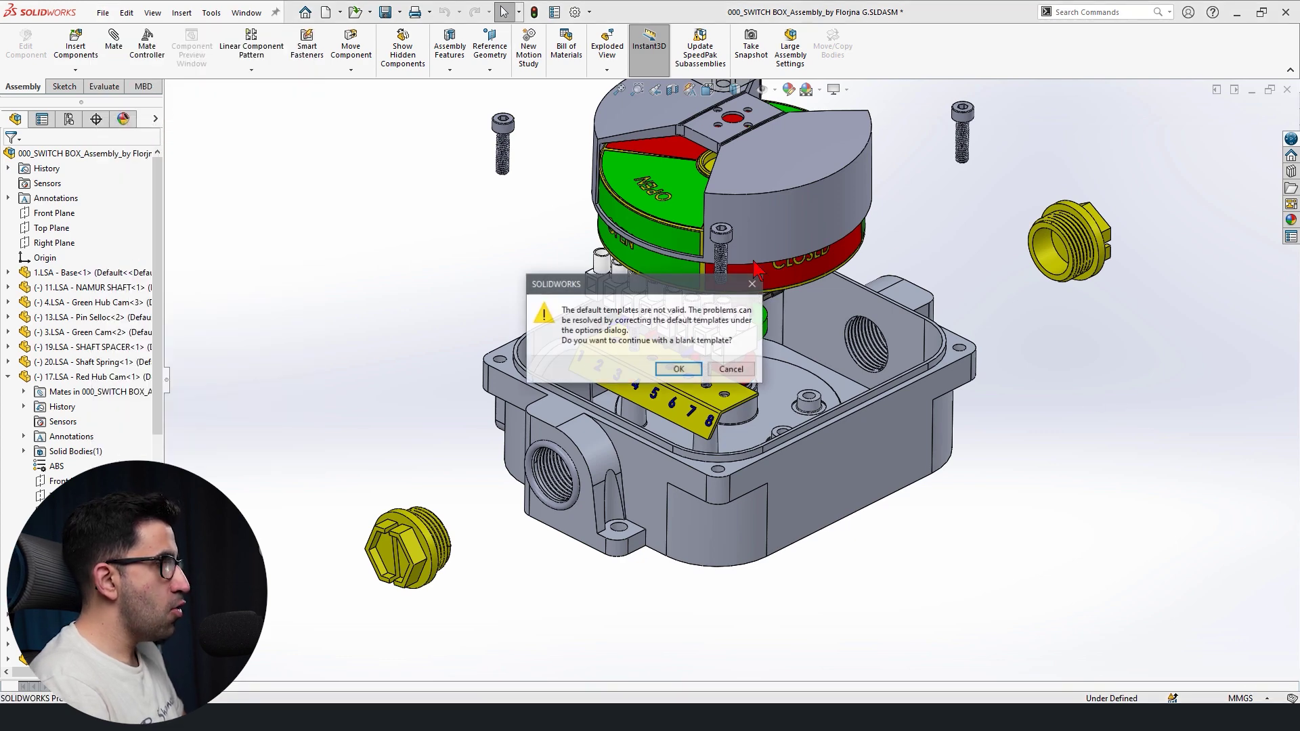
pyautogui.click(670, 369)
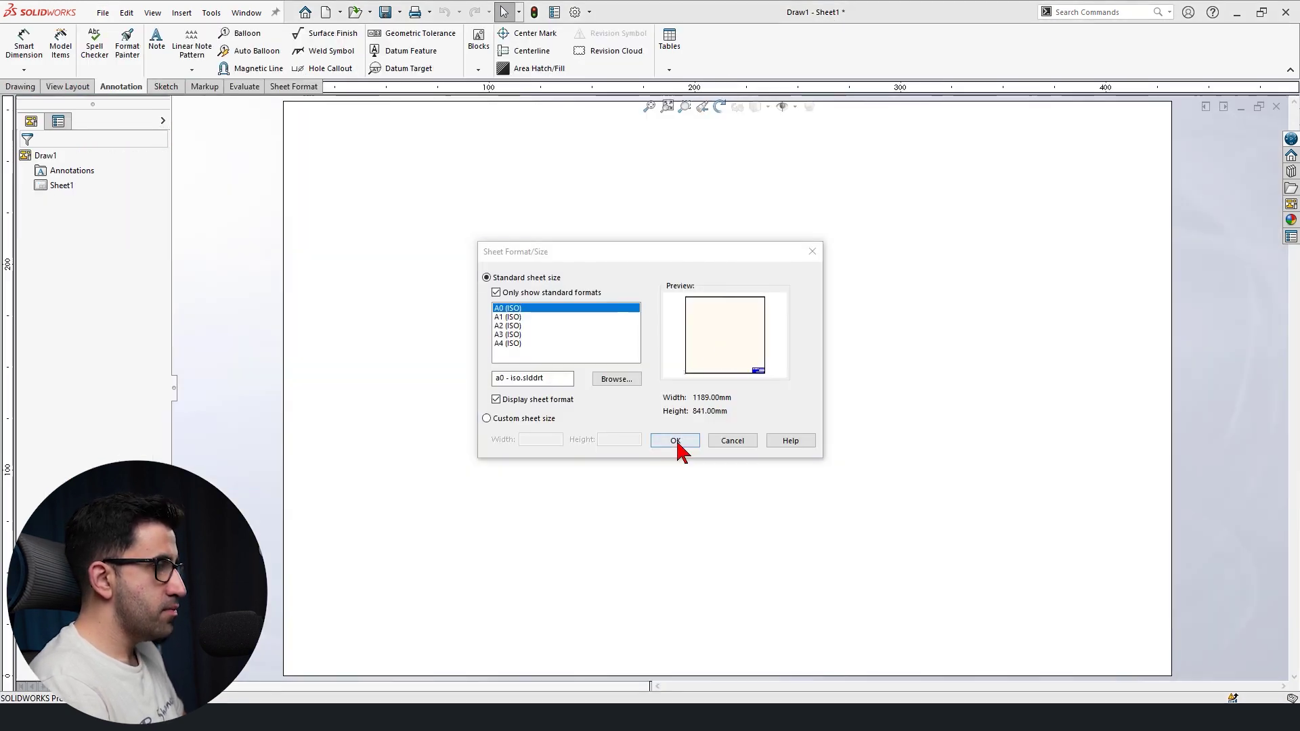
pyautogui.click(677, 444)
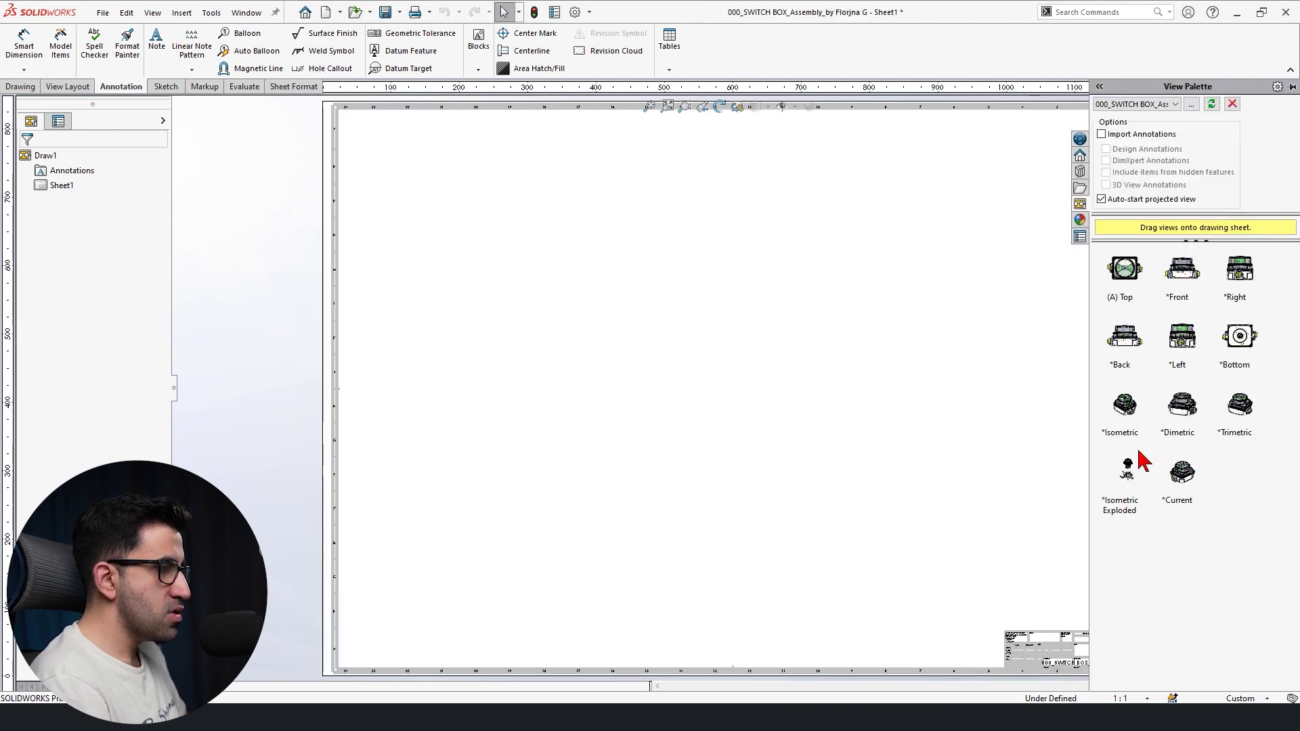
# Place the assembly's Current view on the sheet without projected views and hide the blue reference items in it.
pyautogui.moveTo(1177, 484)
pyautogui.mouseDown()
pyautogui.moveTo(867, 456)
pyautogui.moveTo(670, 420)
pyautogui.mouseUp()
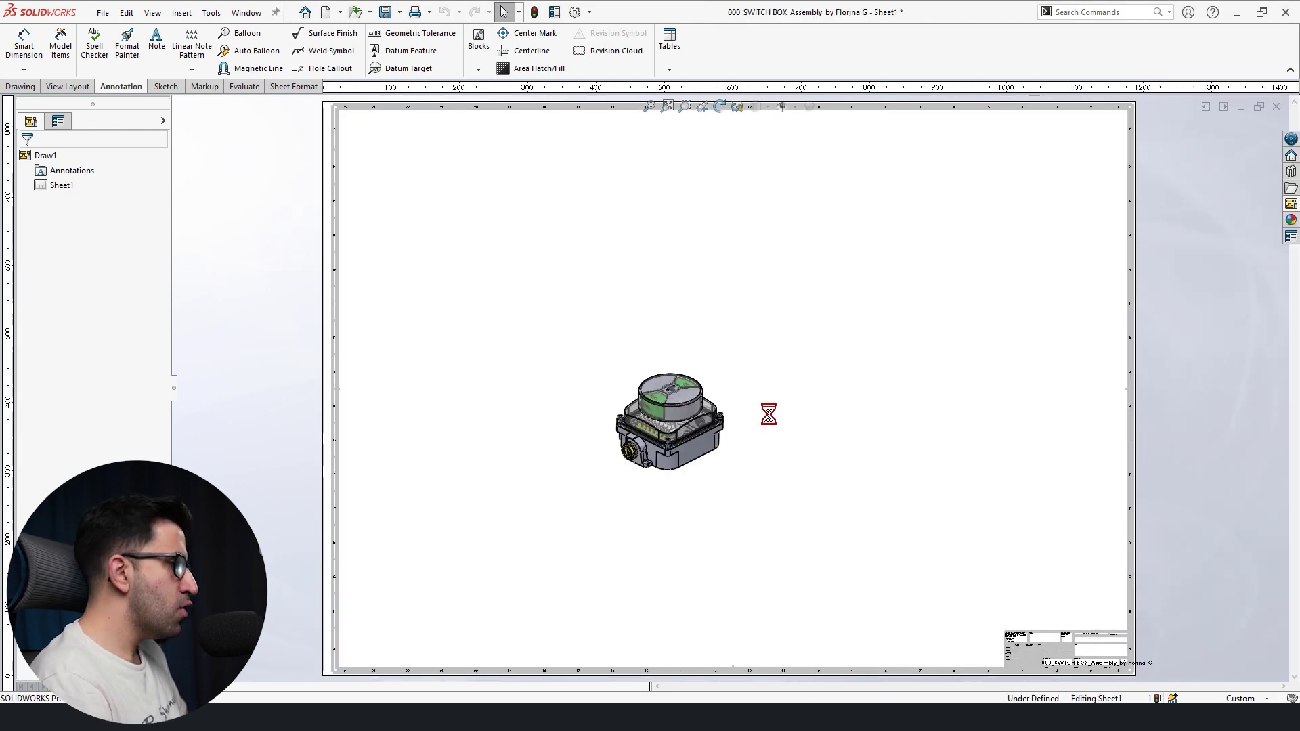
pyautogui.press('Escape')
pyautogui.click(792, 107)
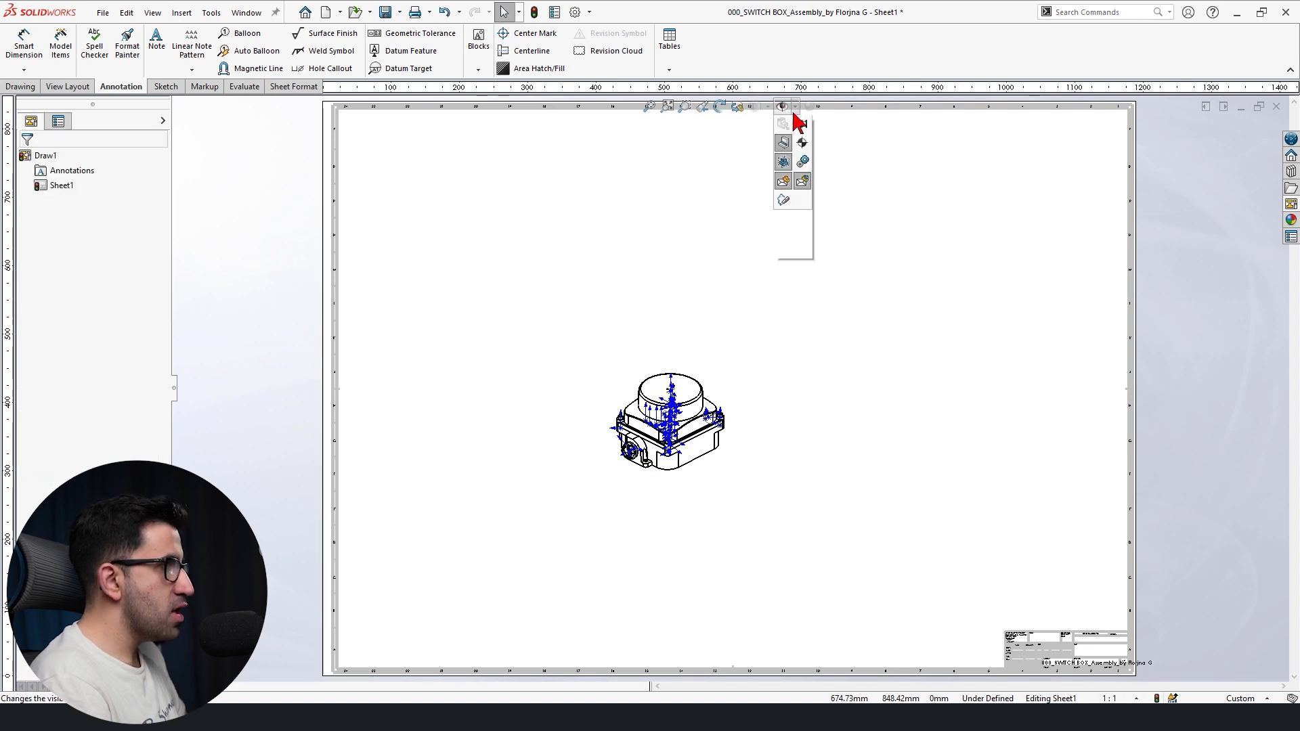
pyautogui.click(785, 199)
pyautogui.scroll(3, 683, 454)
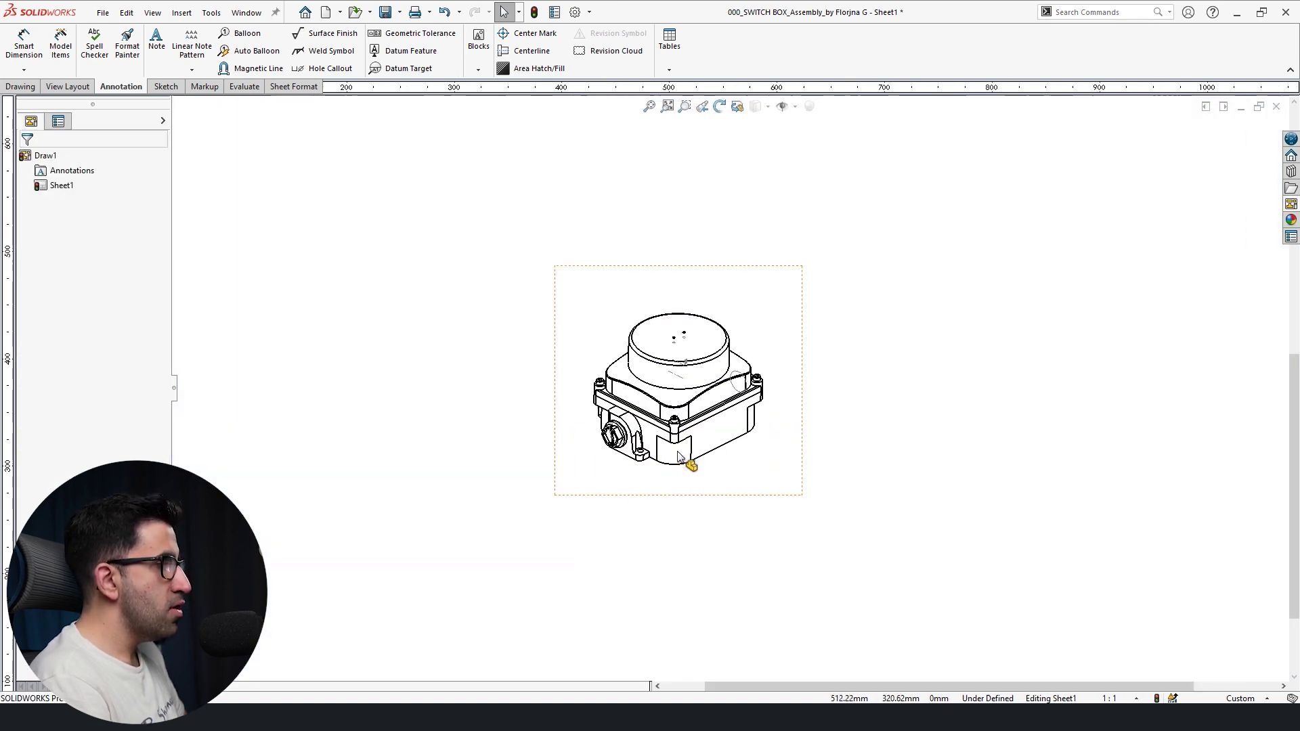
pyautogui.press('f')
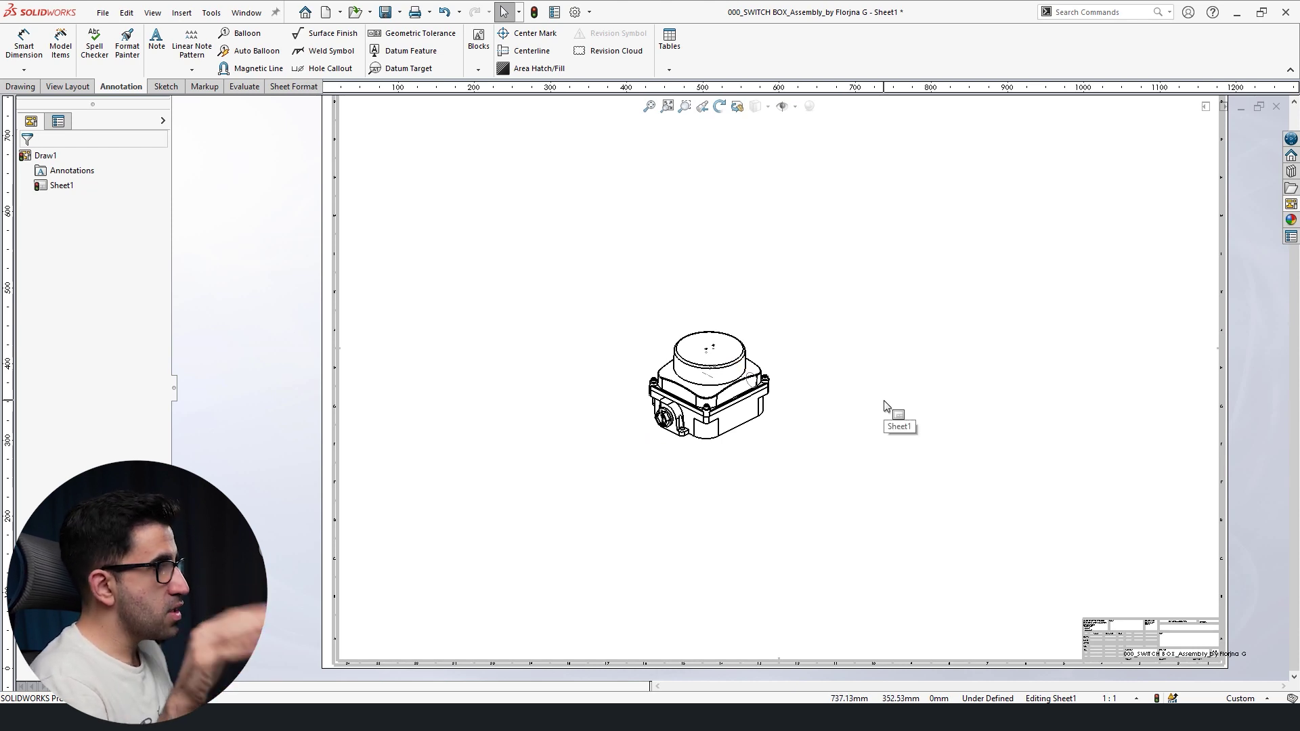
# Switch back to the assembly and save its current orientation as a named view called Odd Angle No.1.
pyautogui.click(1292, 207)
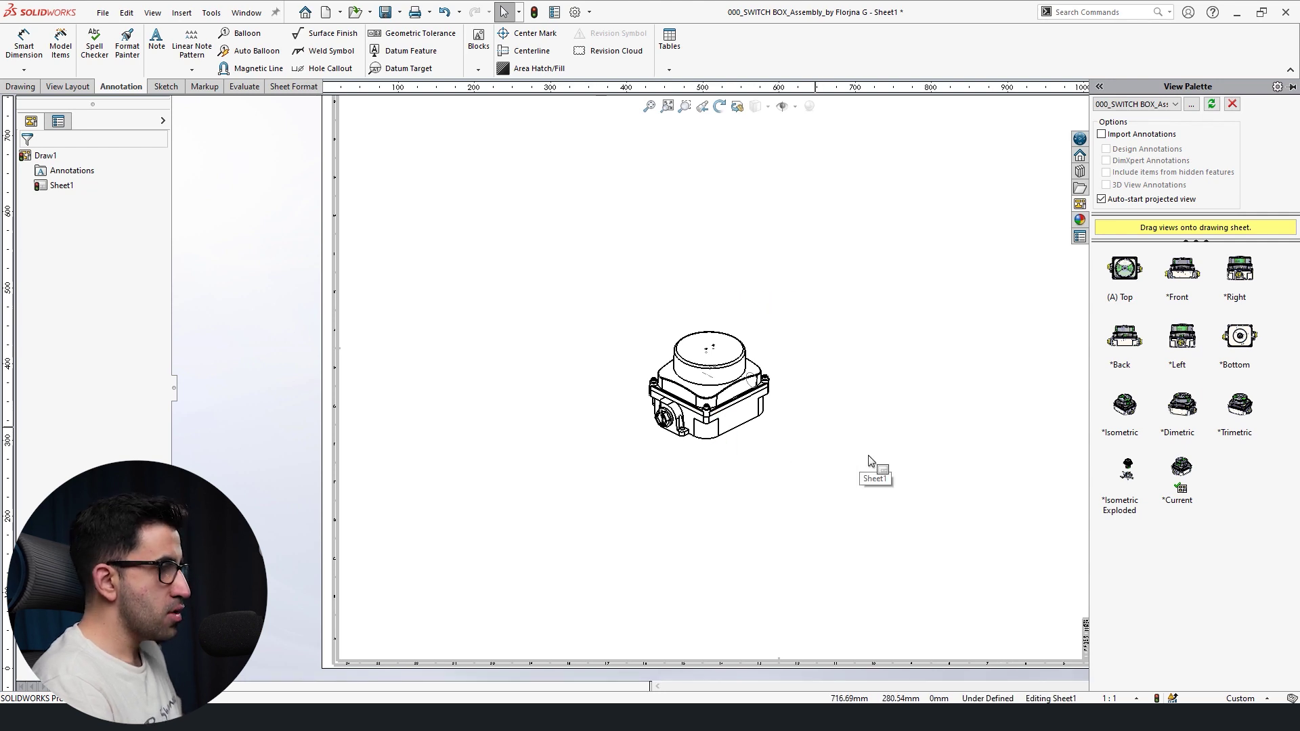
pyautogui.hotkey('ctrl', 'Tab')
pyautogui.press('space')
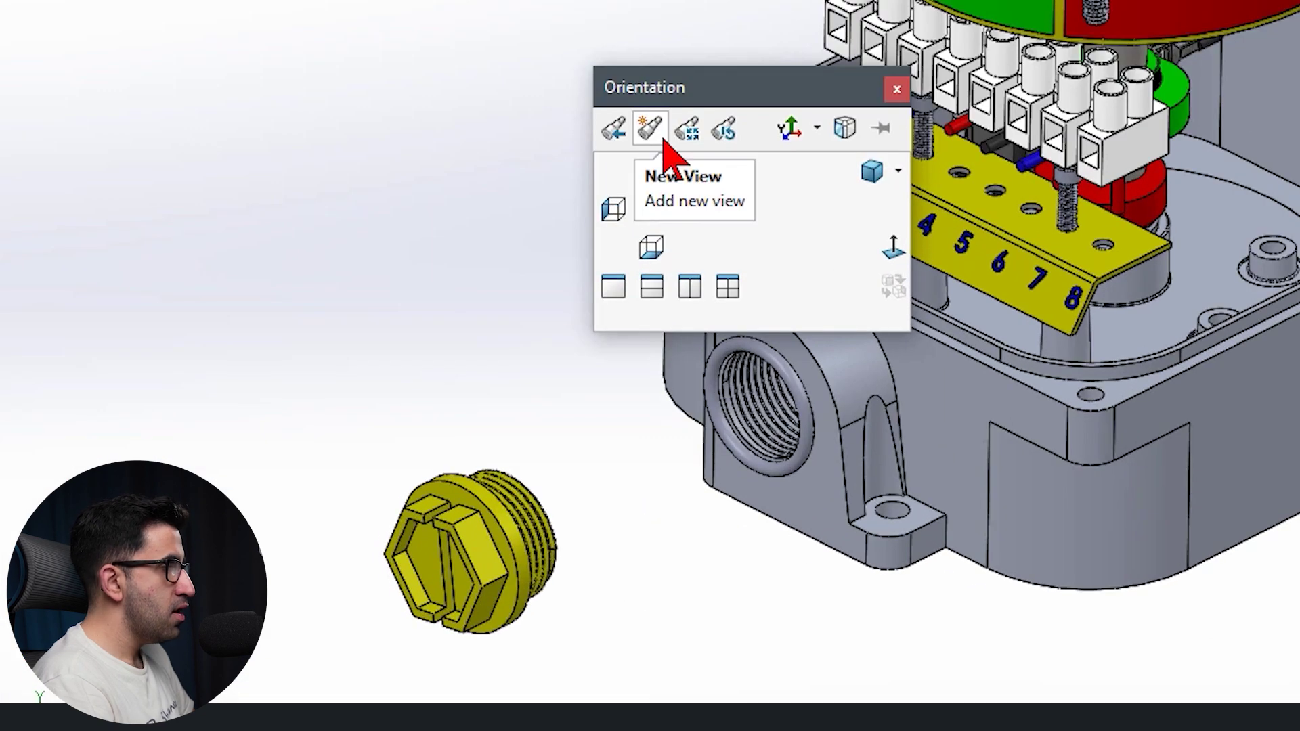
pyautogui.click(668, 127)
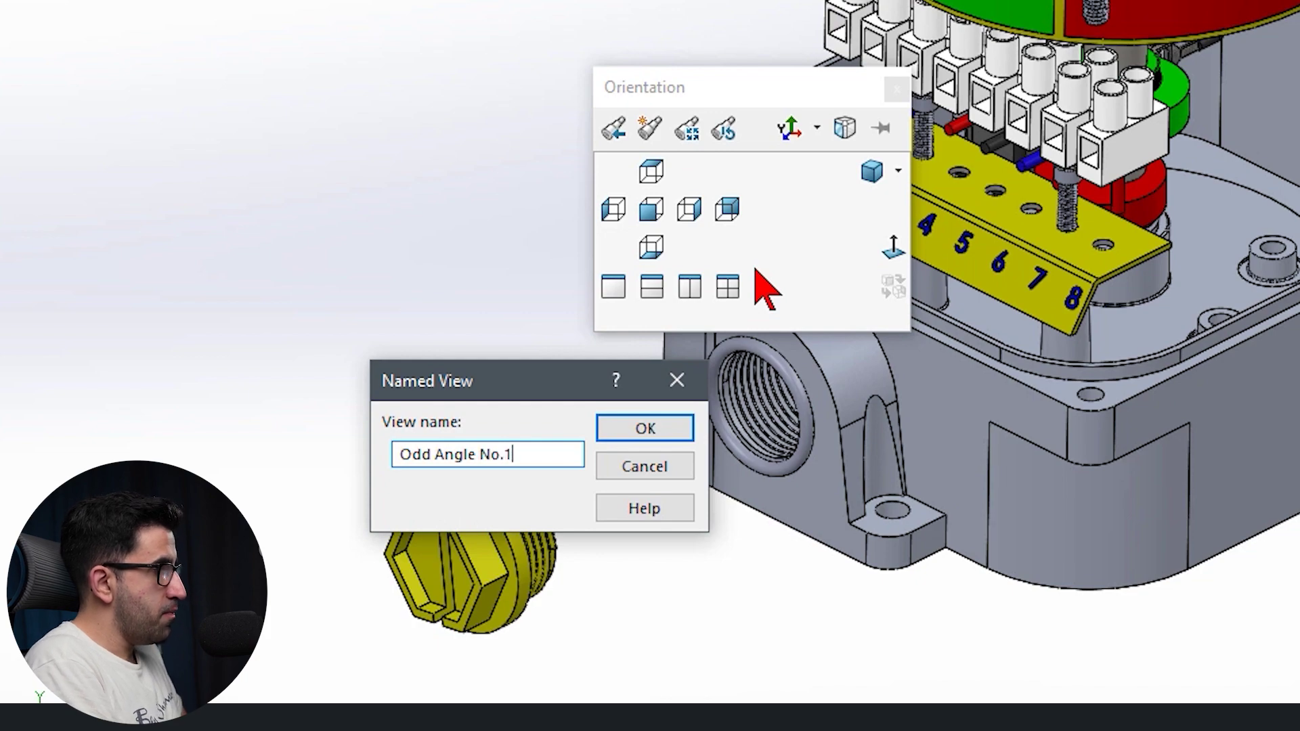
pyautogui.write('Odd Angle No.1')
pyautogui.press('Return')
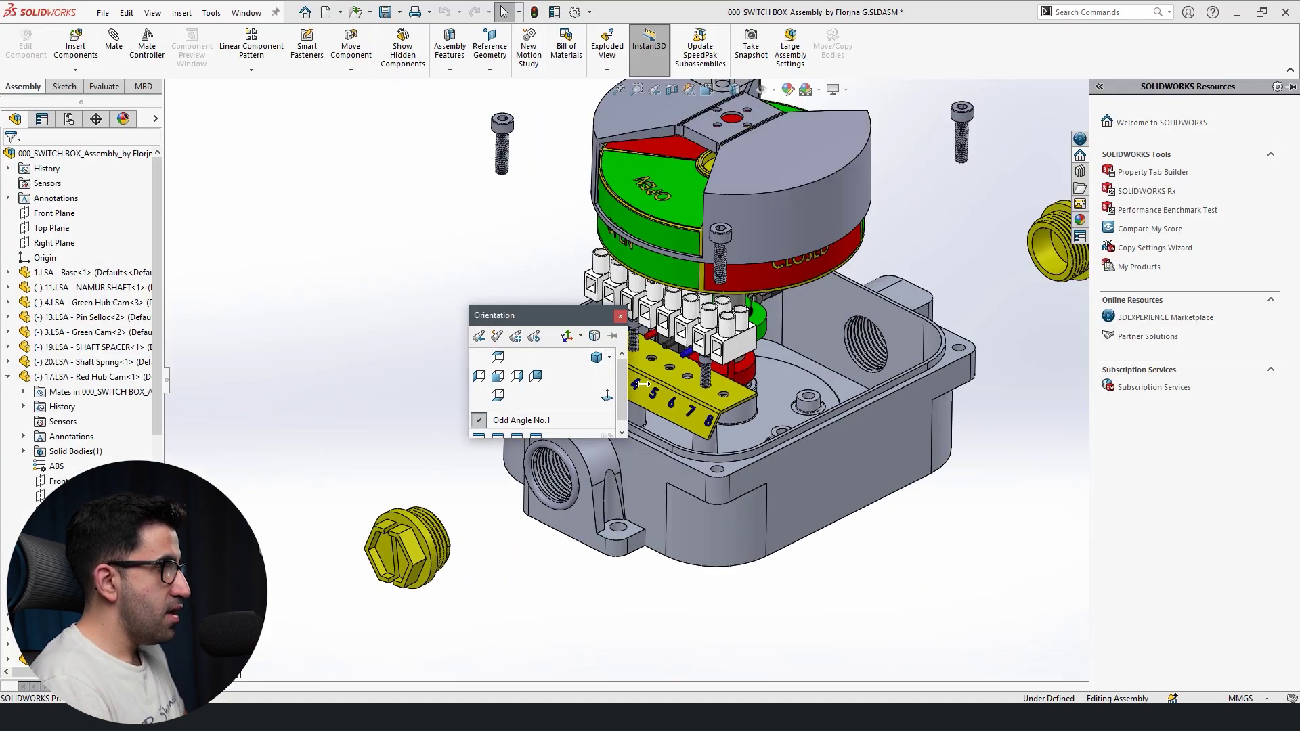
# Orient the assembly to a close-up of the screw in the yellow terminal plate and save it as the named view Odd Angle No.2.
pyautogui.click(891, 511)
pyautogui.scroll(-5, 891, 514)
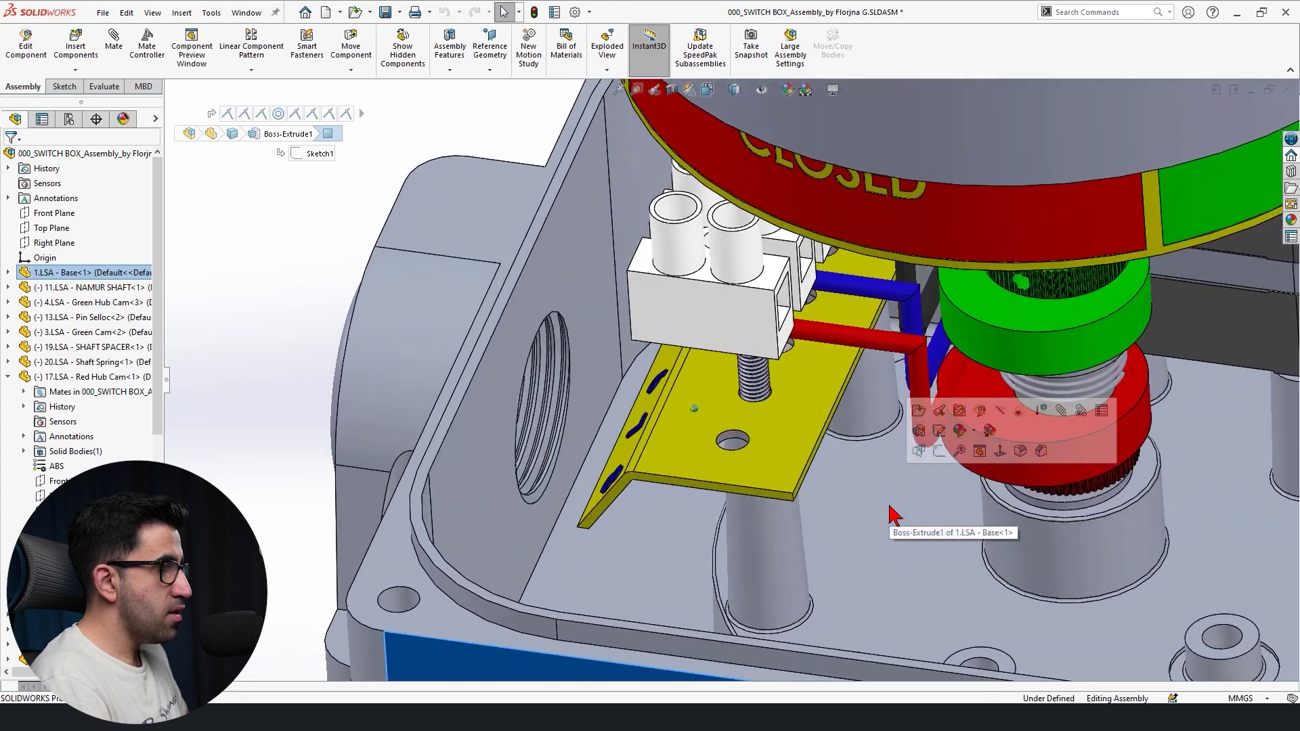
pyautogui.scroll(-10, 891, 513)
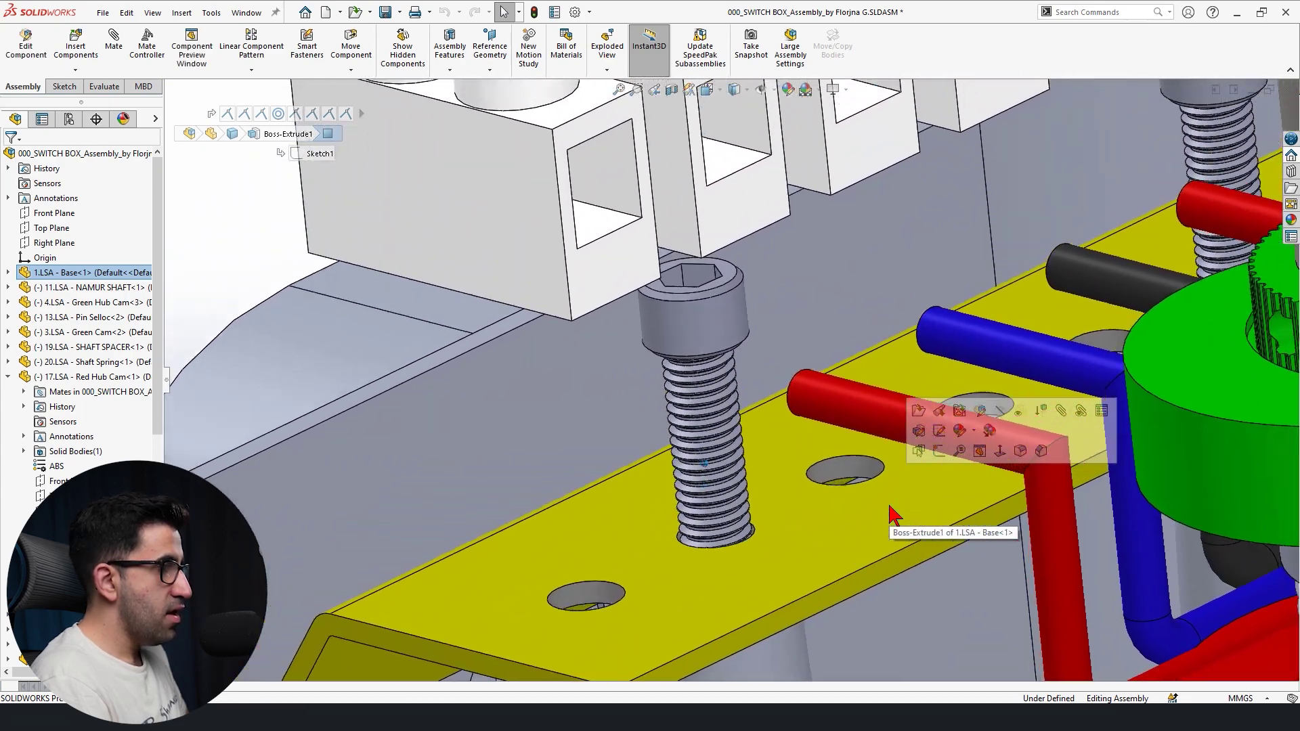
pyautogui.scroll(1, 891, 514)
pyautogui.moveTo(891, 513); pyautogui.dragTo(757, 381, button='middle')
pyautogui.press('space')
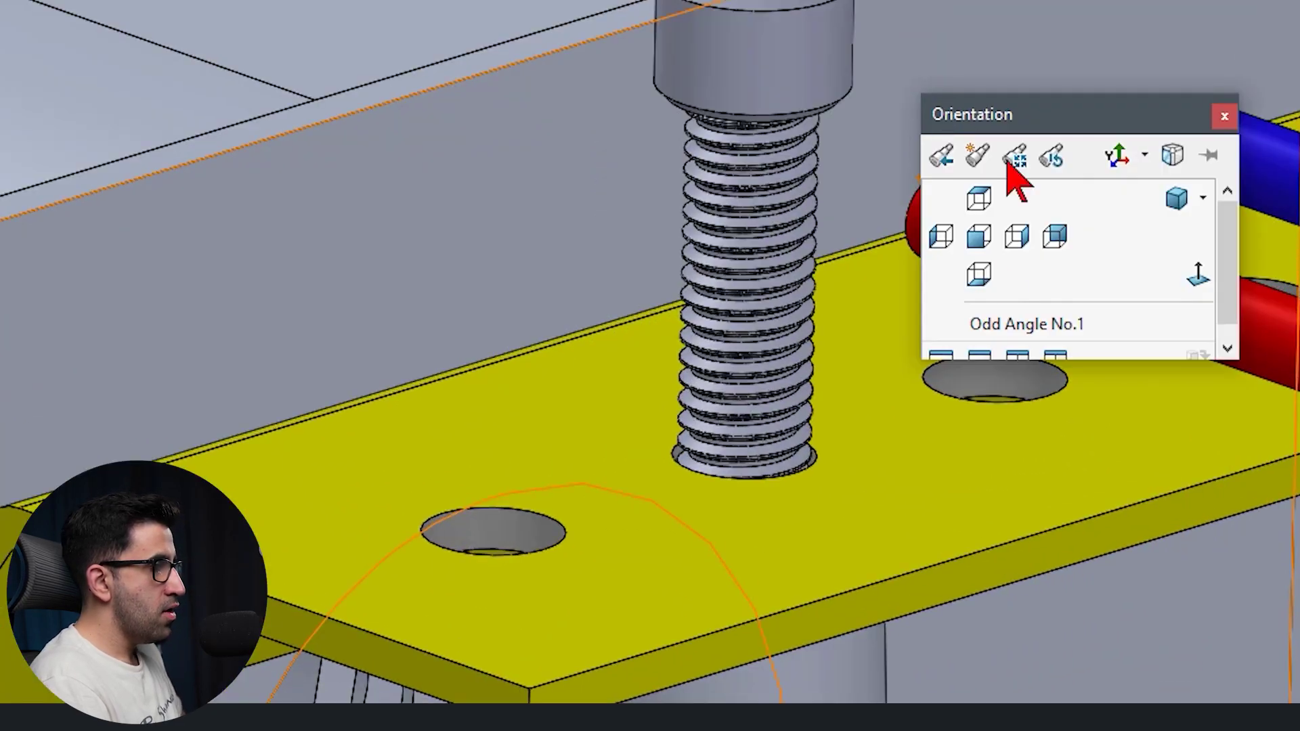
pyautogui.click(975, 150)
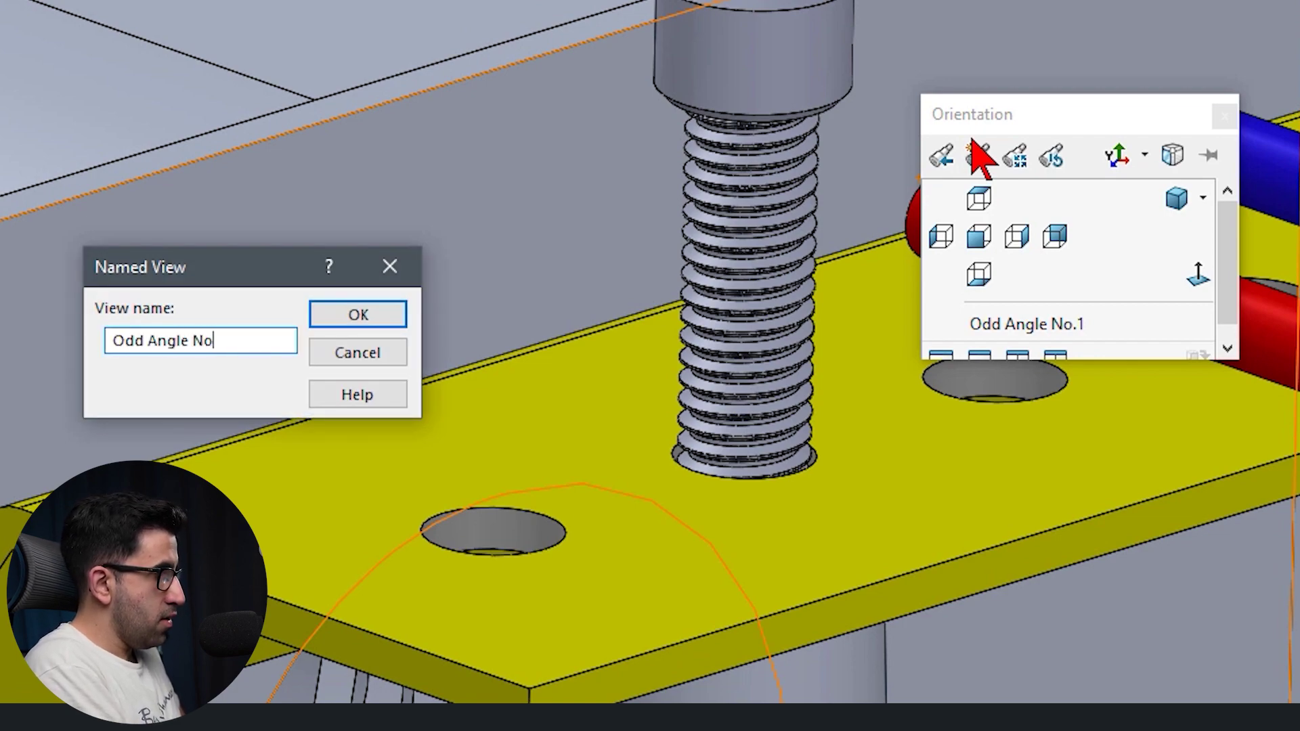
pyautogui.press('Return')
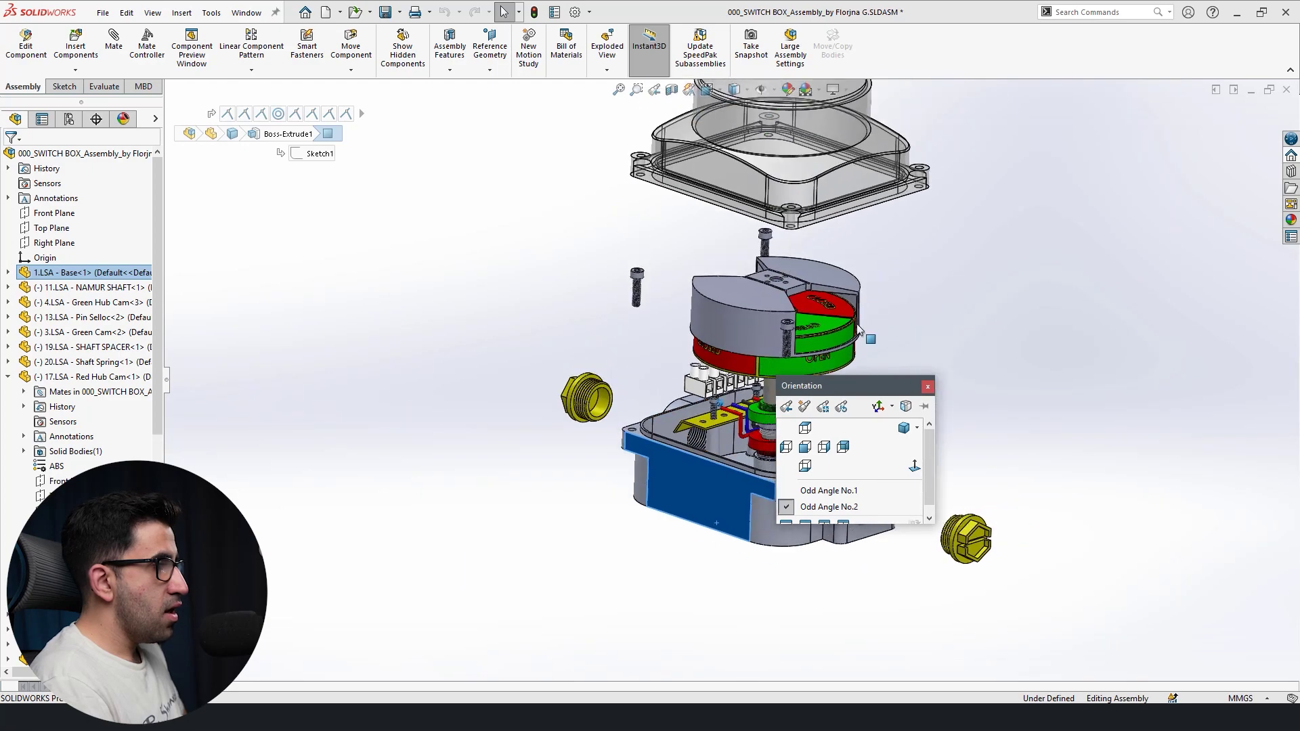
# Move away from the saved close-up and recall the named views Odd Angle No.1 and Odd Angle No.2 to compare them.
pyautogui.scroll(4, 857, 330)
pyautogui.moveTo(857, 329); pyautogui.dragTo(902, 441, button='middle')
pyautogui.click(841, 493)
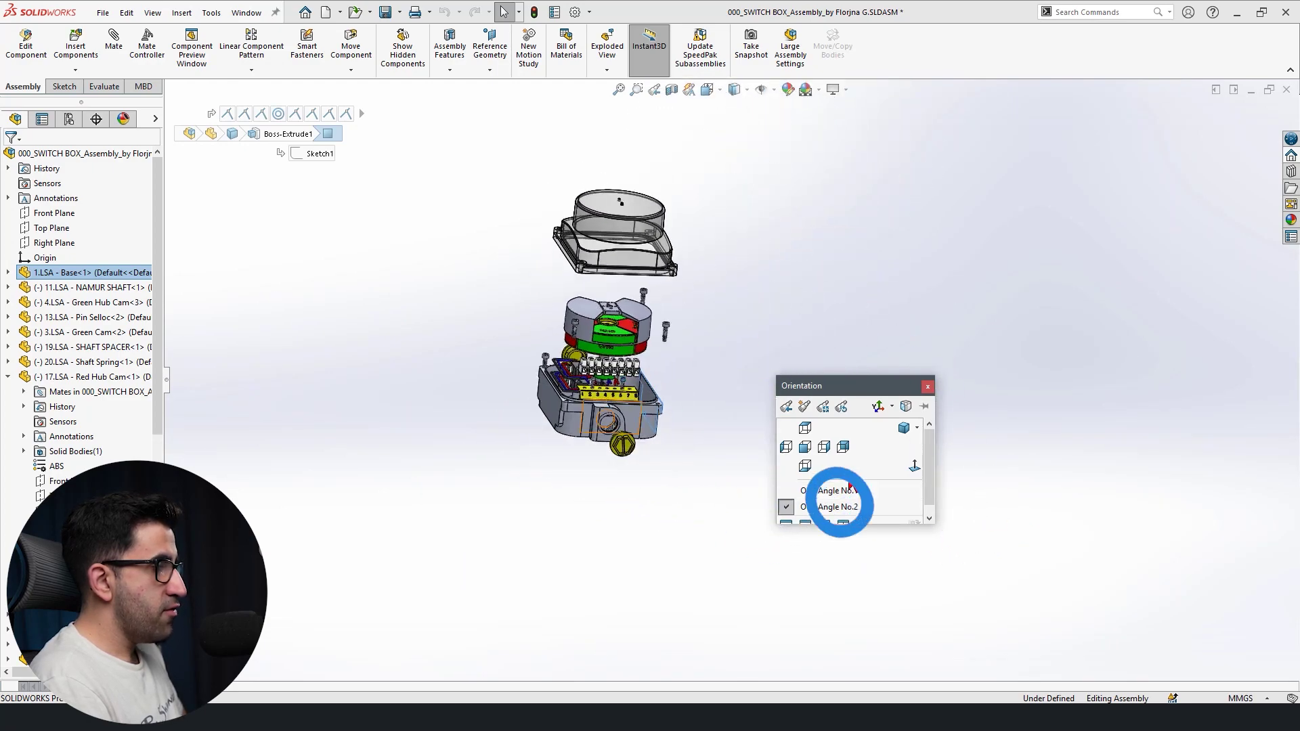
pyautogui.click(843, 491)
pyautogui.click(843, 486)
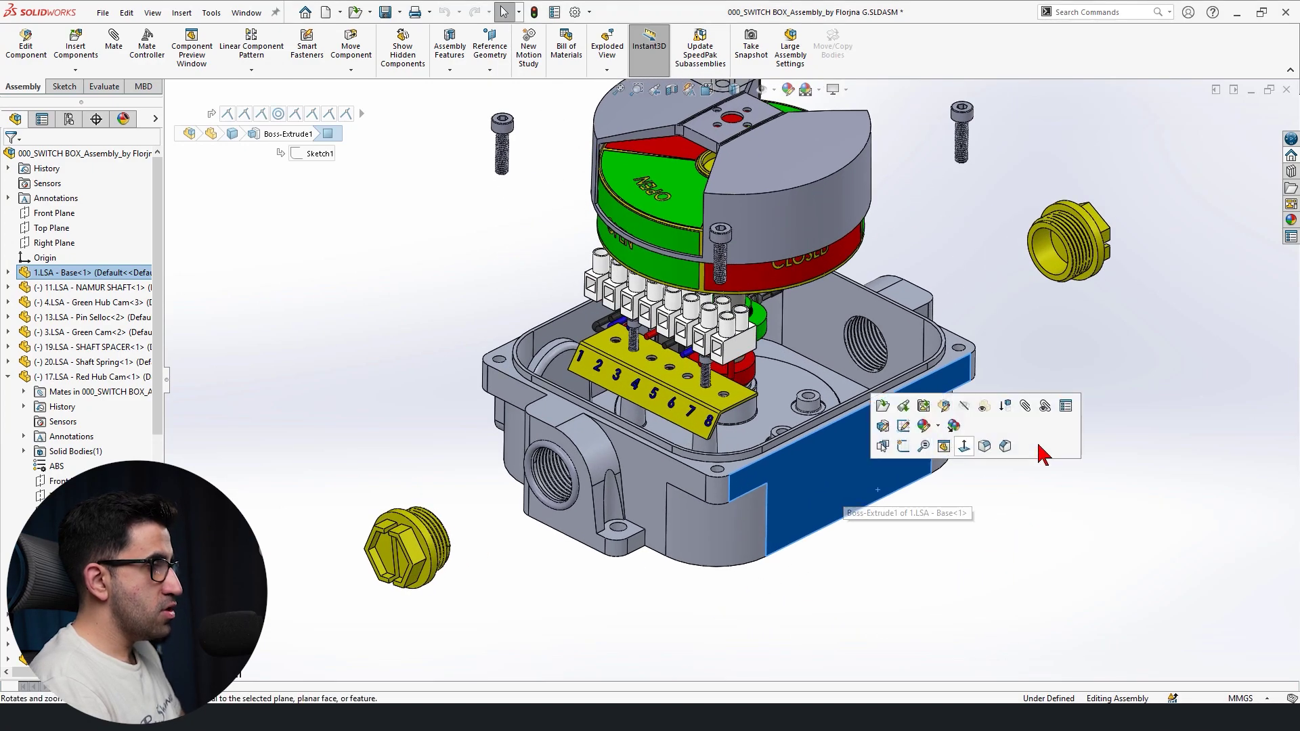
pyautogui.press('space')
pyautogui.click(1149, 335)
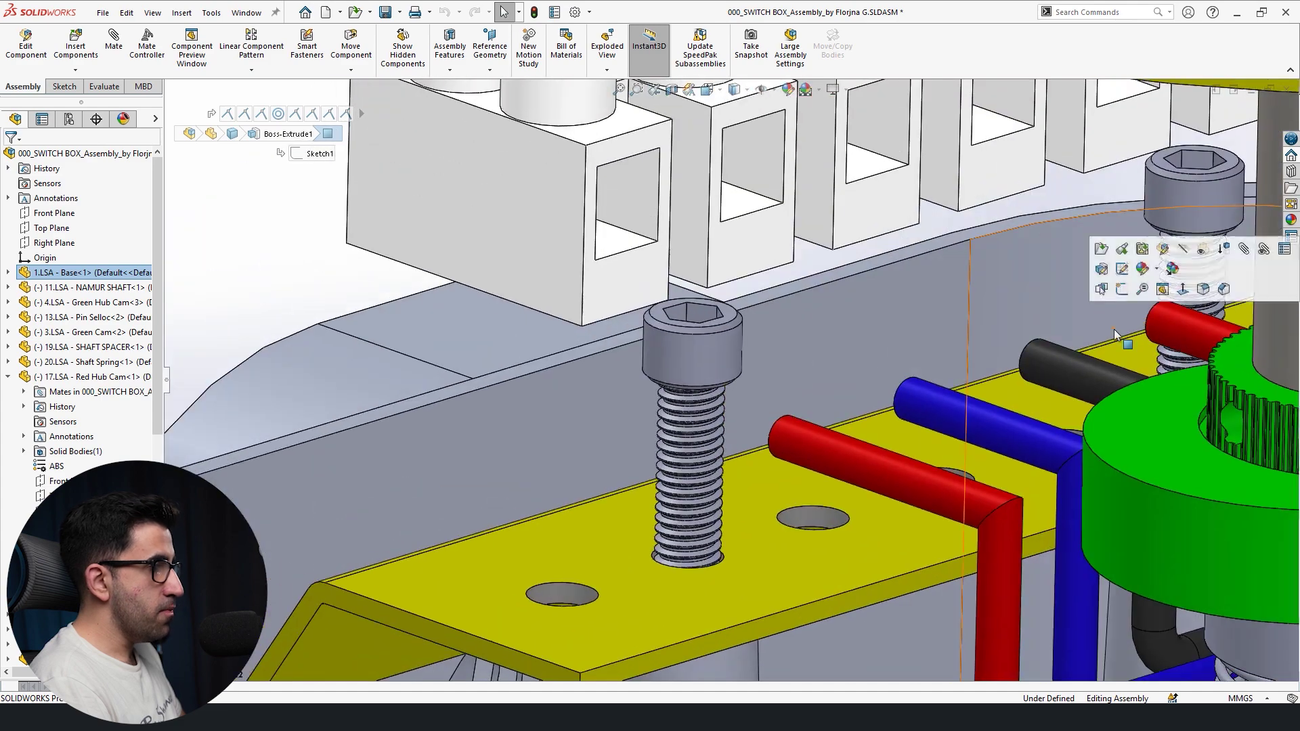
pyautogui.press('space')
pyautogui.click(1104, 321)
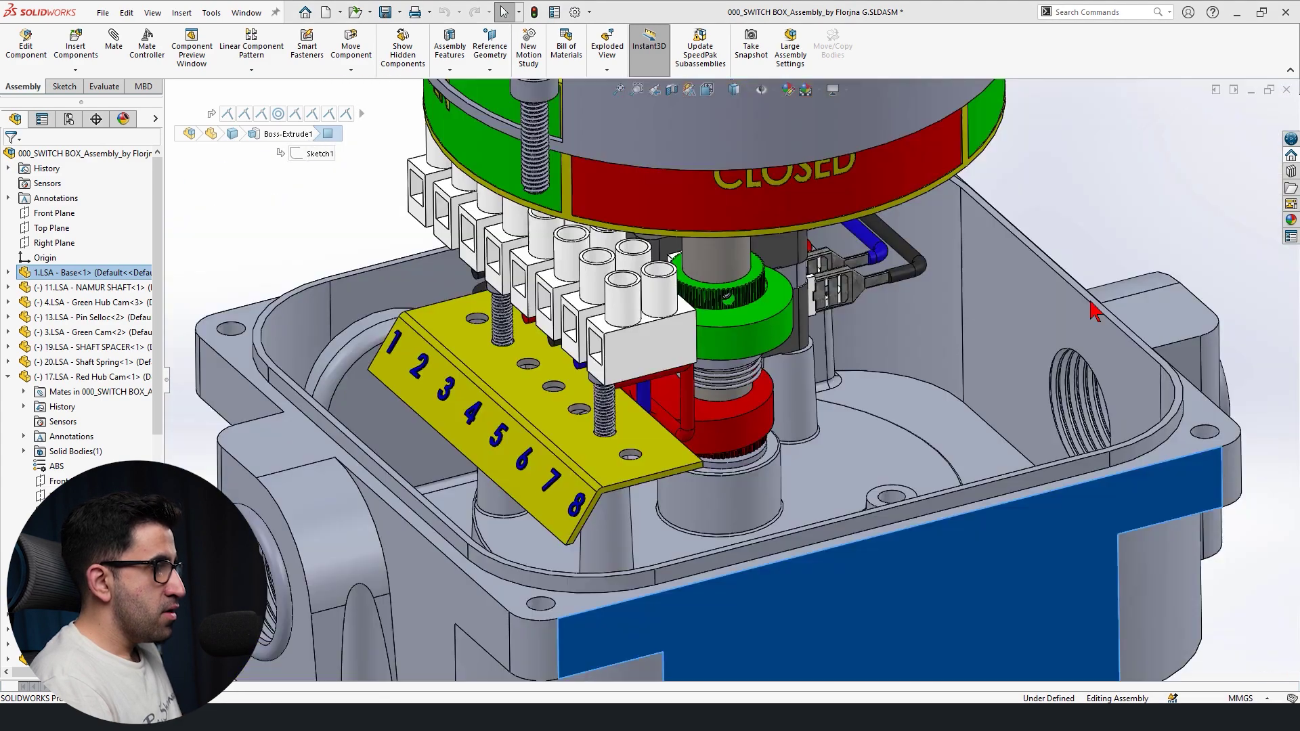
# Return to the drawing and reload the assembly's views in the View Palette to include the saved named views.
pyautogui.press('Escape')
pyautogui.hotkey('ctrl', 'Tab')
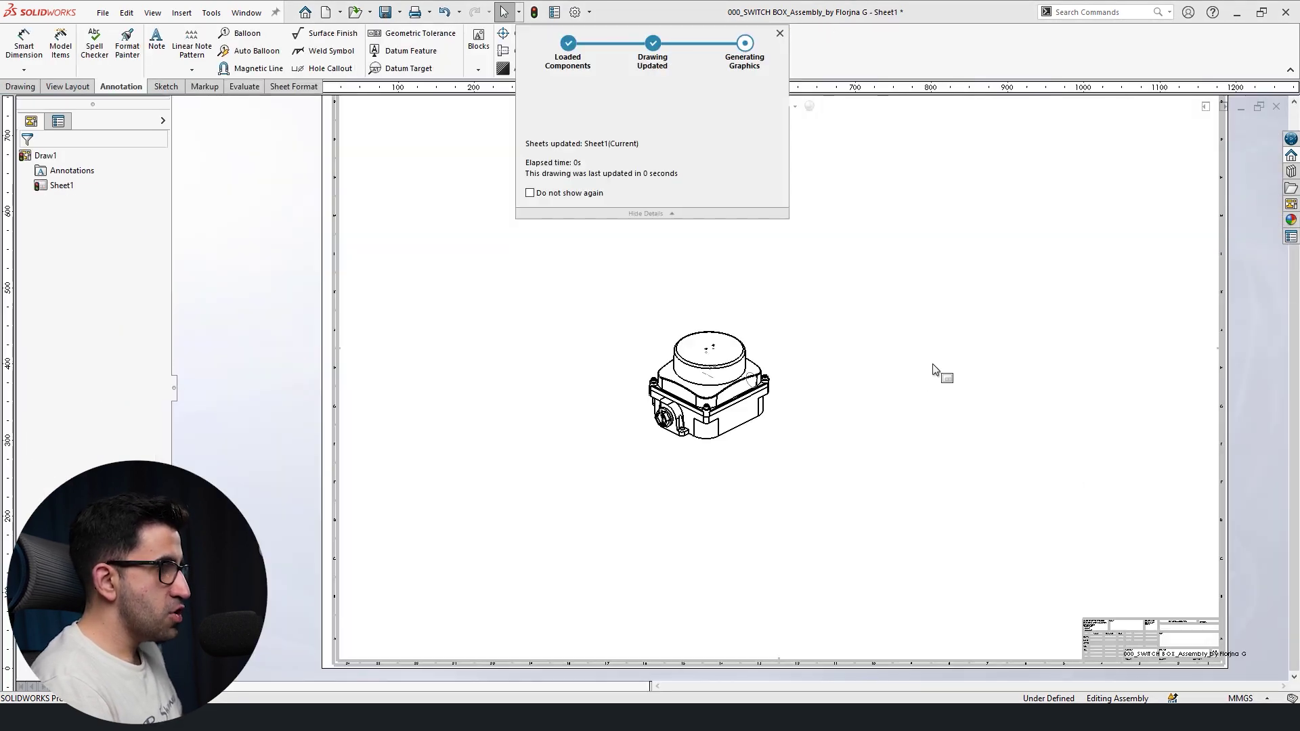
pyautogui.click(1285, 209)
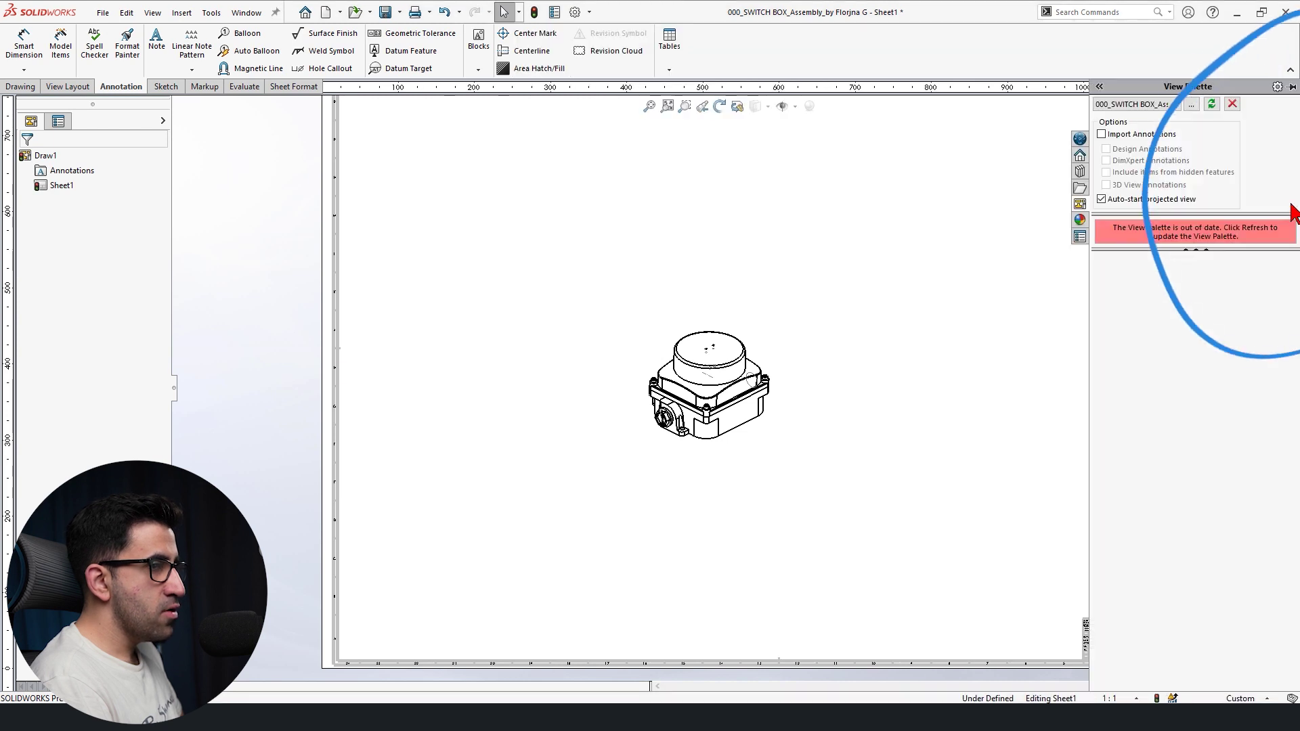
pyautogui.click(1166, 110)
pyautogui.click(1147, 116)
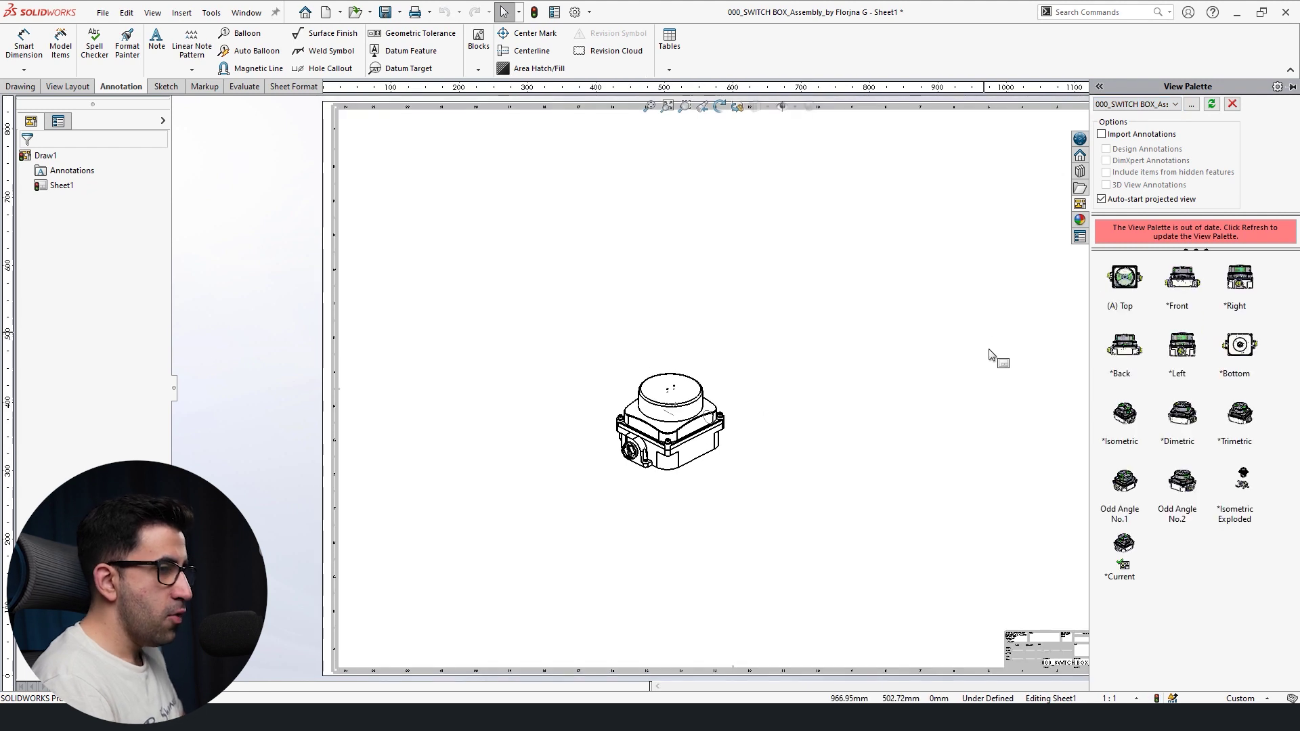
# Place the named views Odd Angle No.1 and Odd Angle No.2 on the sheet, on either side of the existing isometric view.
pyautogui.moveTo(1124, 482)
pyautogui.mouseDown()
pyautogui.moveTo(444, 348)
pyautogui.moveTo(496, 463)
pyautogui.moveTo(531, 464)
pyautogui.mouseUp()
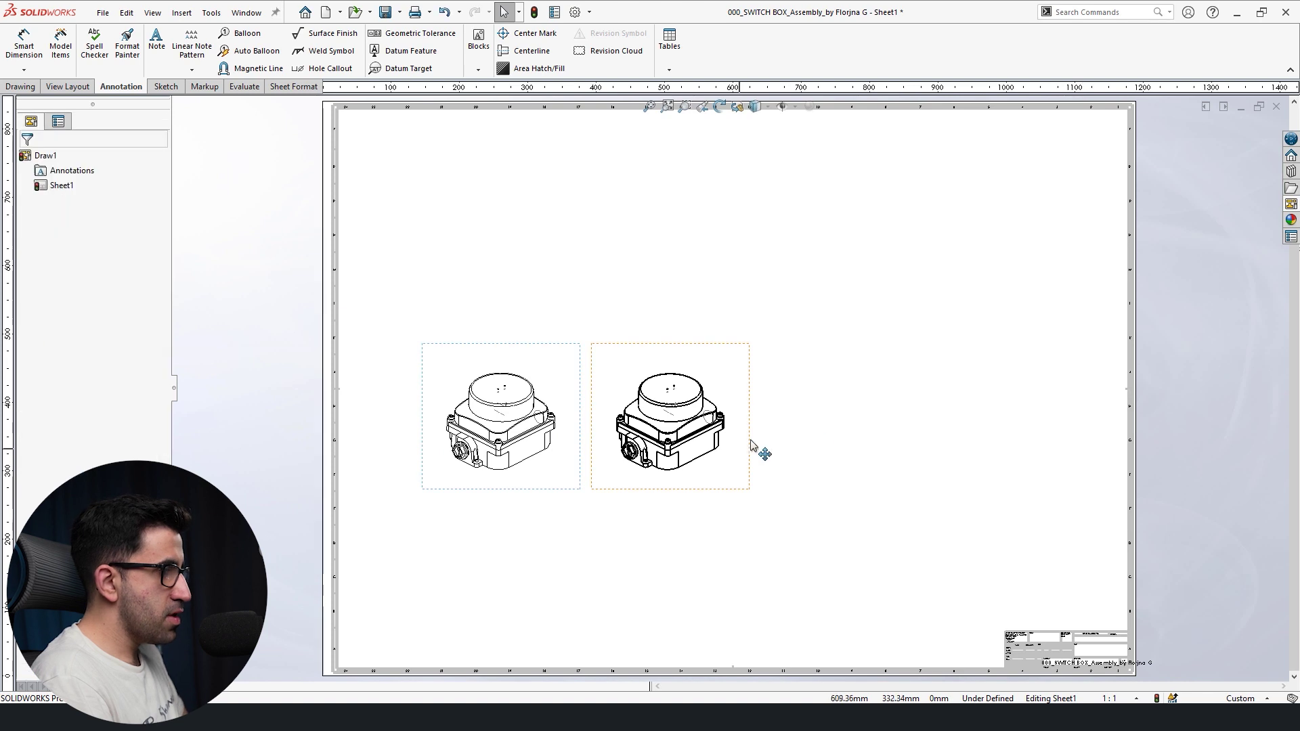
pyautogui.click(1291, 206)
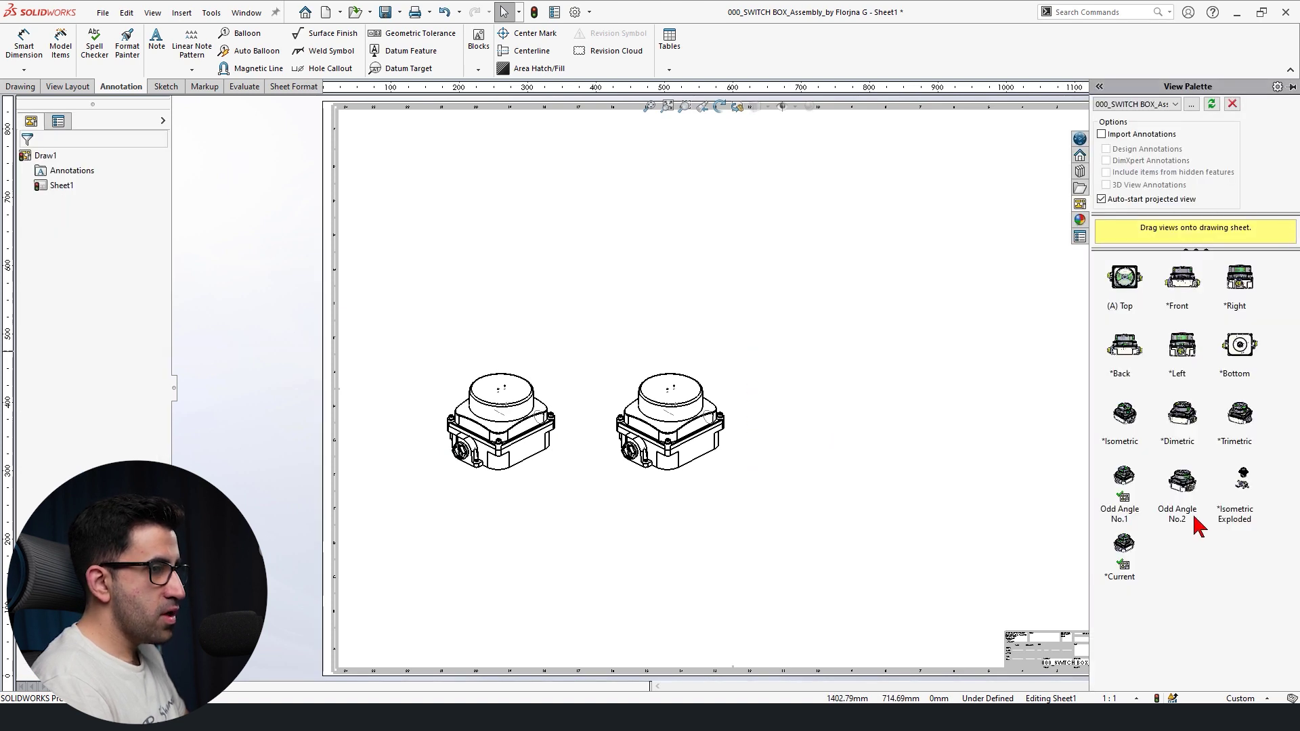
pyautogui.moveTo(1195, 525)
pyautogui.mouseDown()
pyautogui.moveTo(922, 465)
pyautogui.moveTo(854, 412)
pyautogui.moveTo(860, 432)
pyautogui.mouseUp()
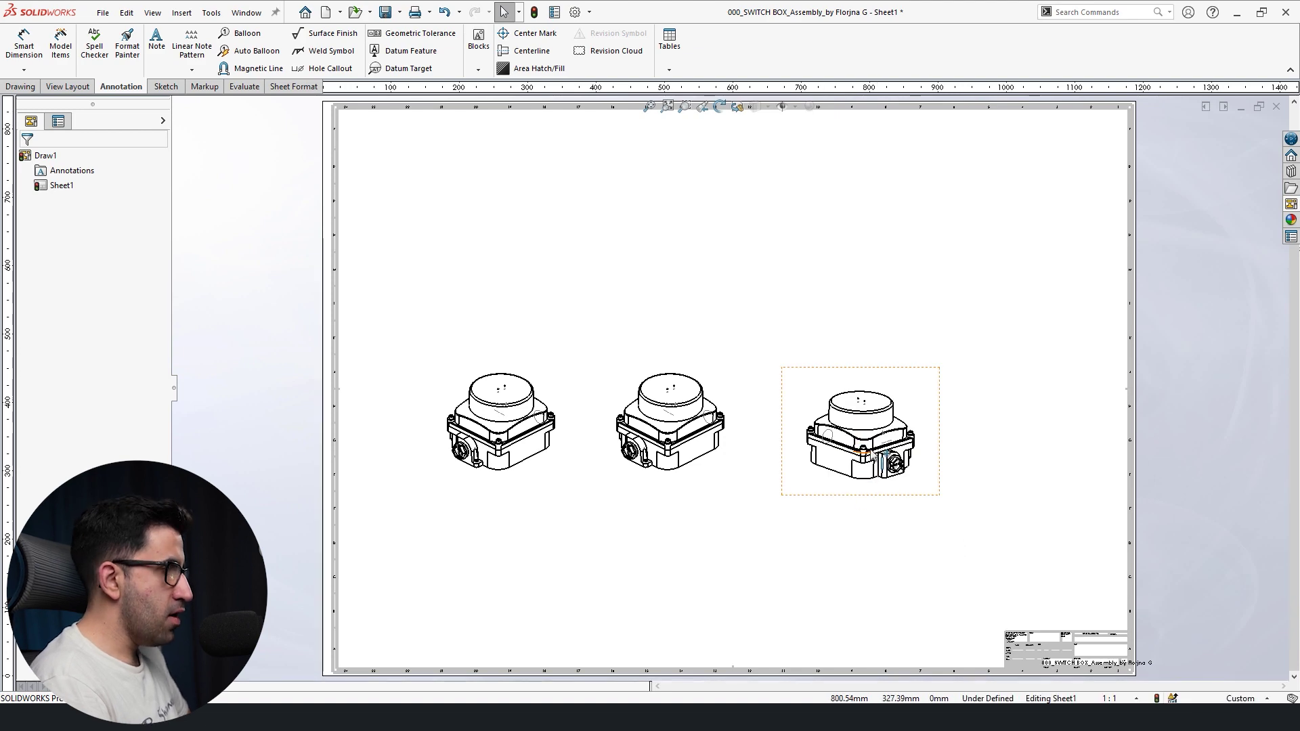
pyautogui.scroll(-3, 880, 467)
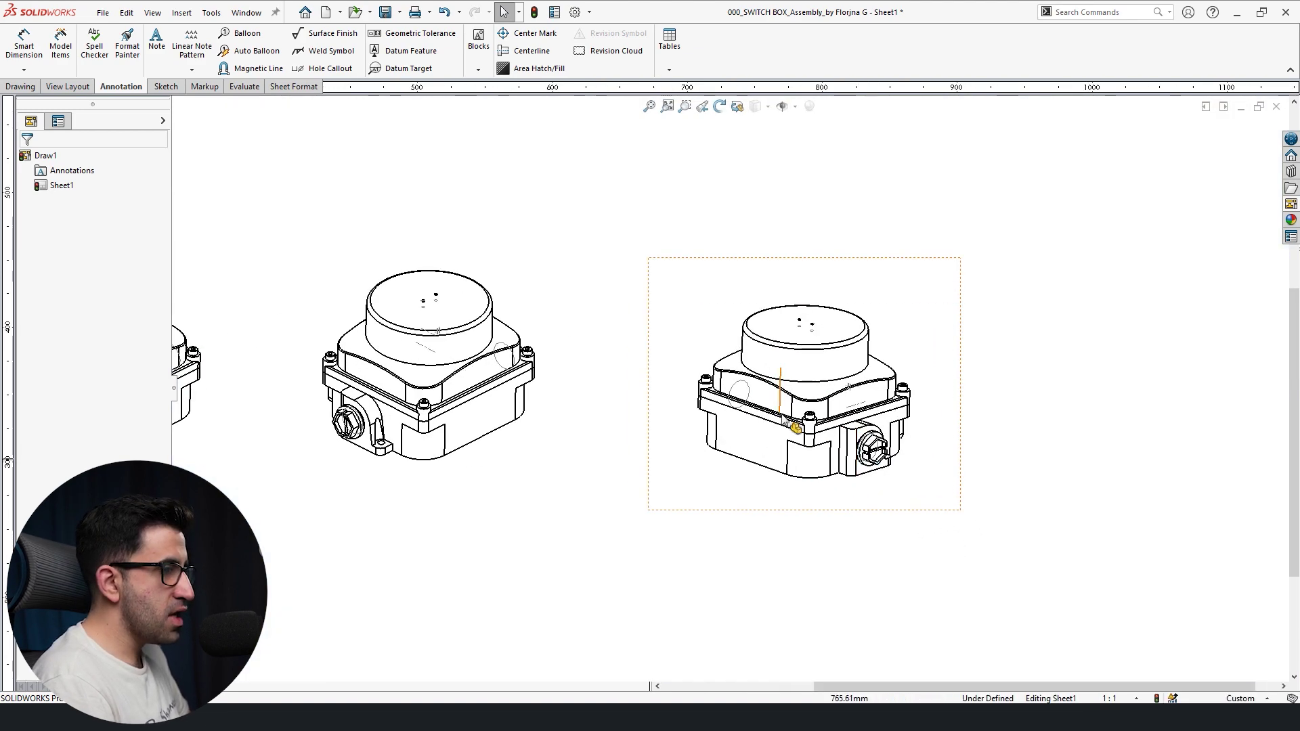
pyautogui.scroll(-1, 792, 425)
pyautogui.scroll(5, 809, 440)
pyautogui.scroll(-1, 655, 364)
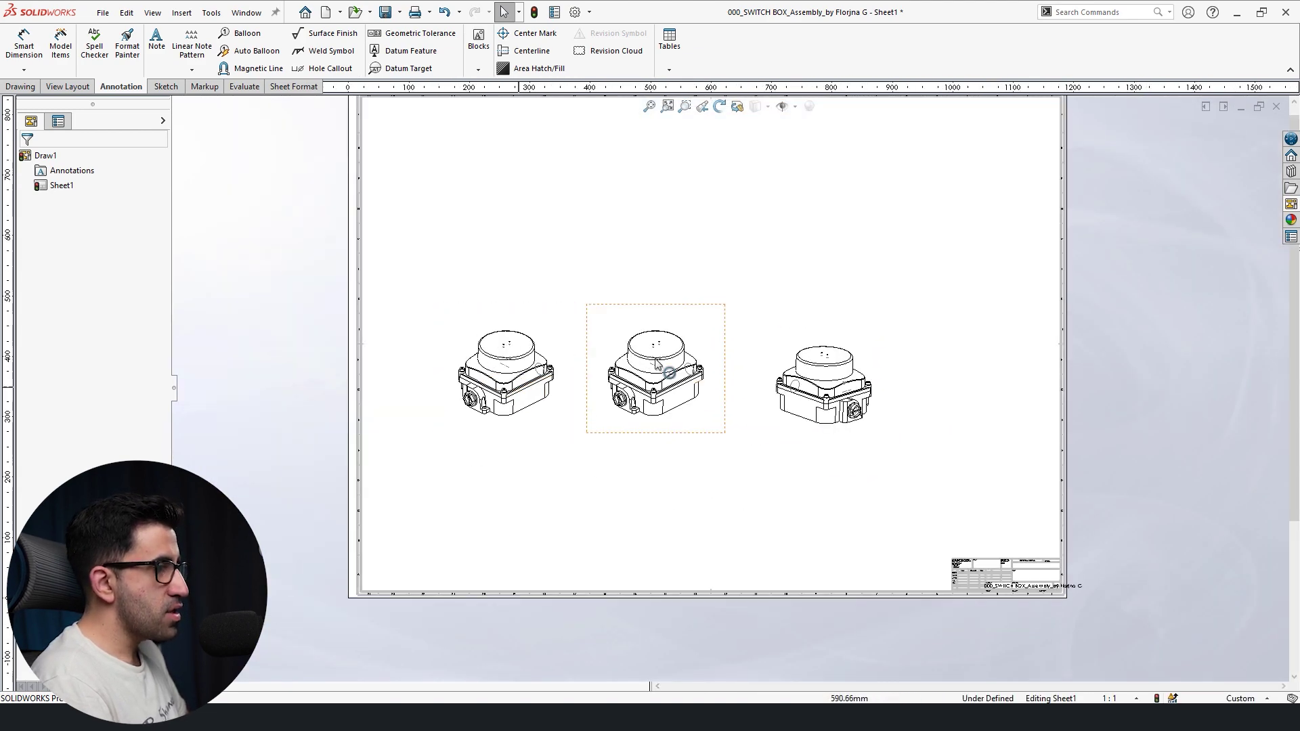
pyautogui.scroll(-1, 570, 350)
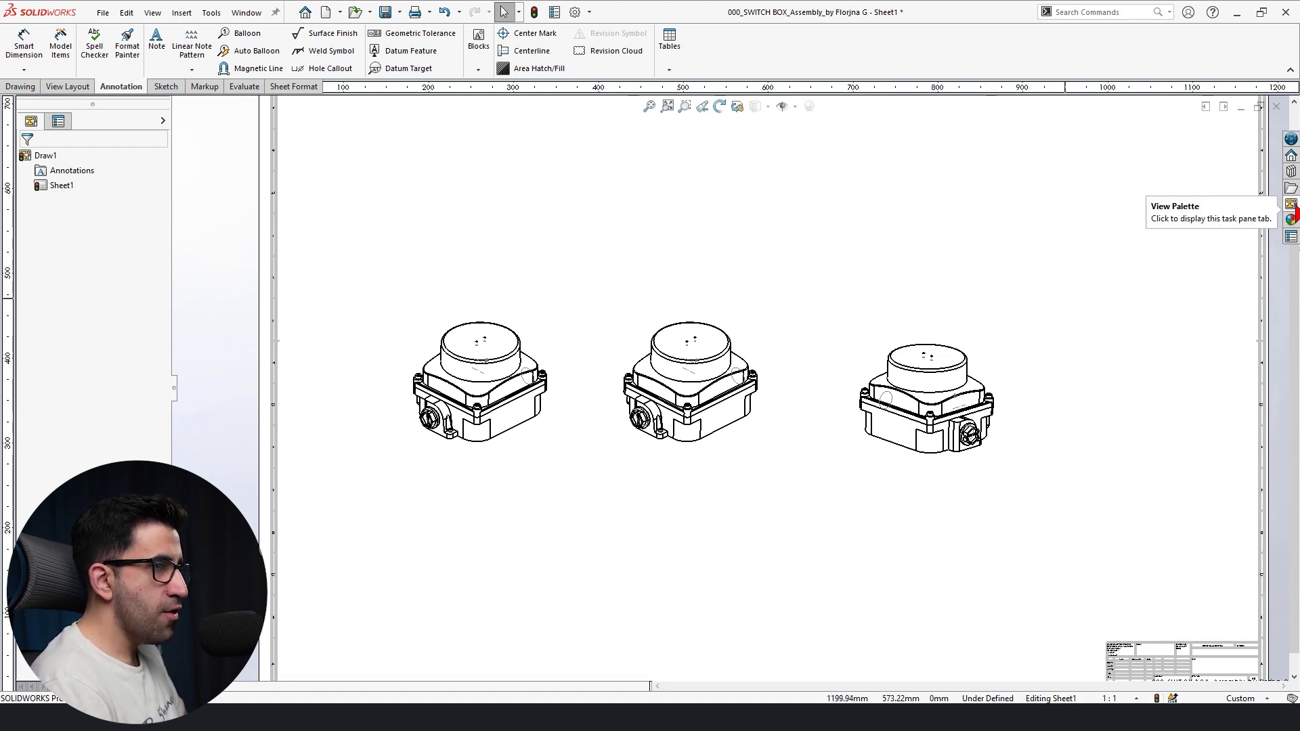
# Return from the assembly to the drawing and show the Odd Angle No.2 view in its exploded state.
pyautogui.click(1291, 236)
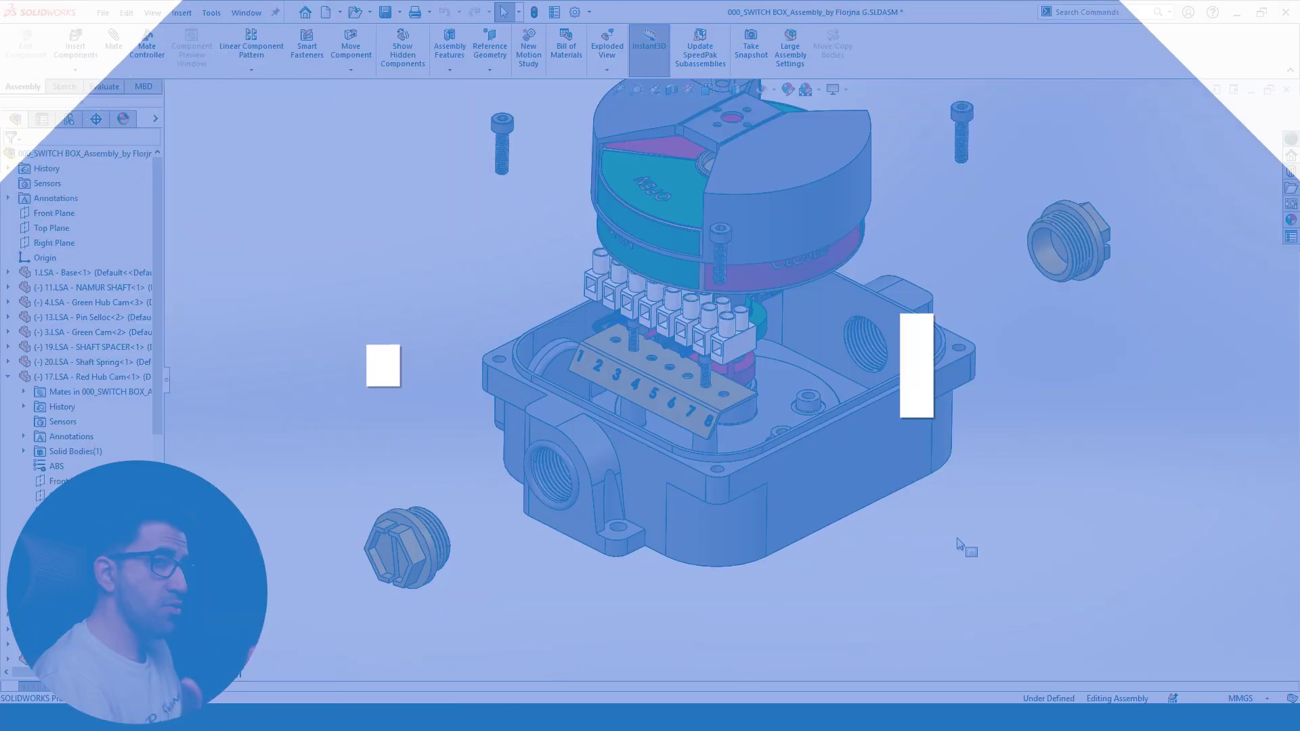
pyautogui.keyDown('shift'); pyautogui.moveTo(956, 538); pyautogui.dragTo(955, 582, button='middle'); pyautogui.keyUp('shift')
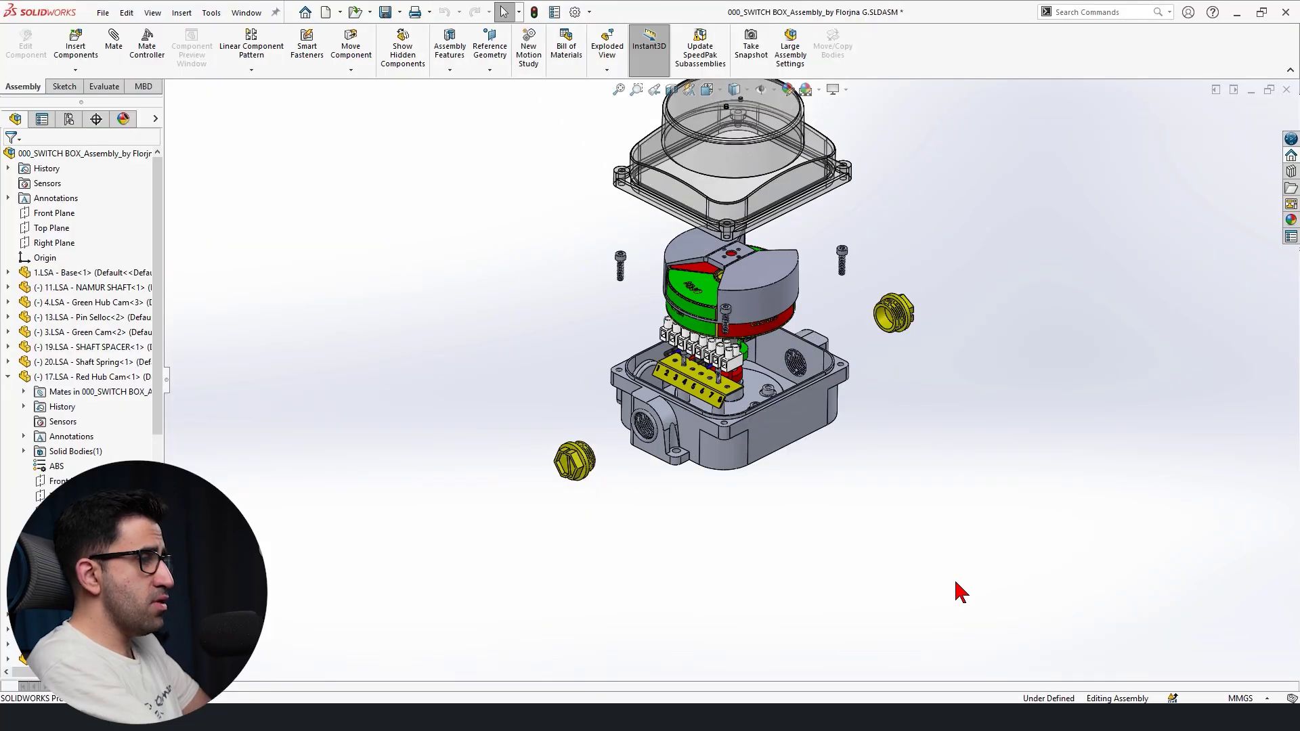
pyautogui.hotkey('ctrl', 'Tab')
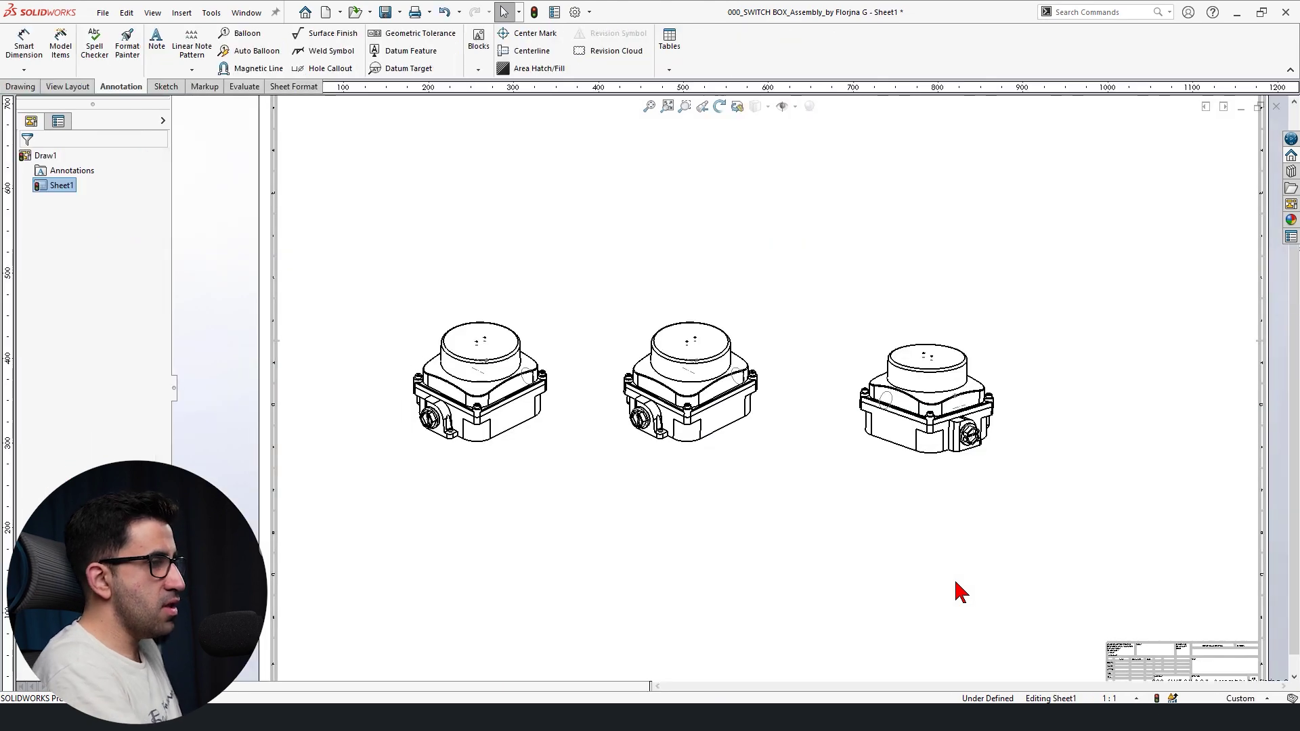
pyautogui.scroll(5, 956, 591)
pyautogui.scroll(-3, 740, 406)
pyautogui.scroll(-1, 789, 331)
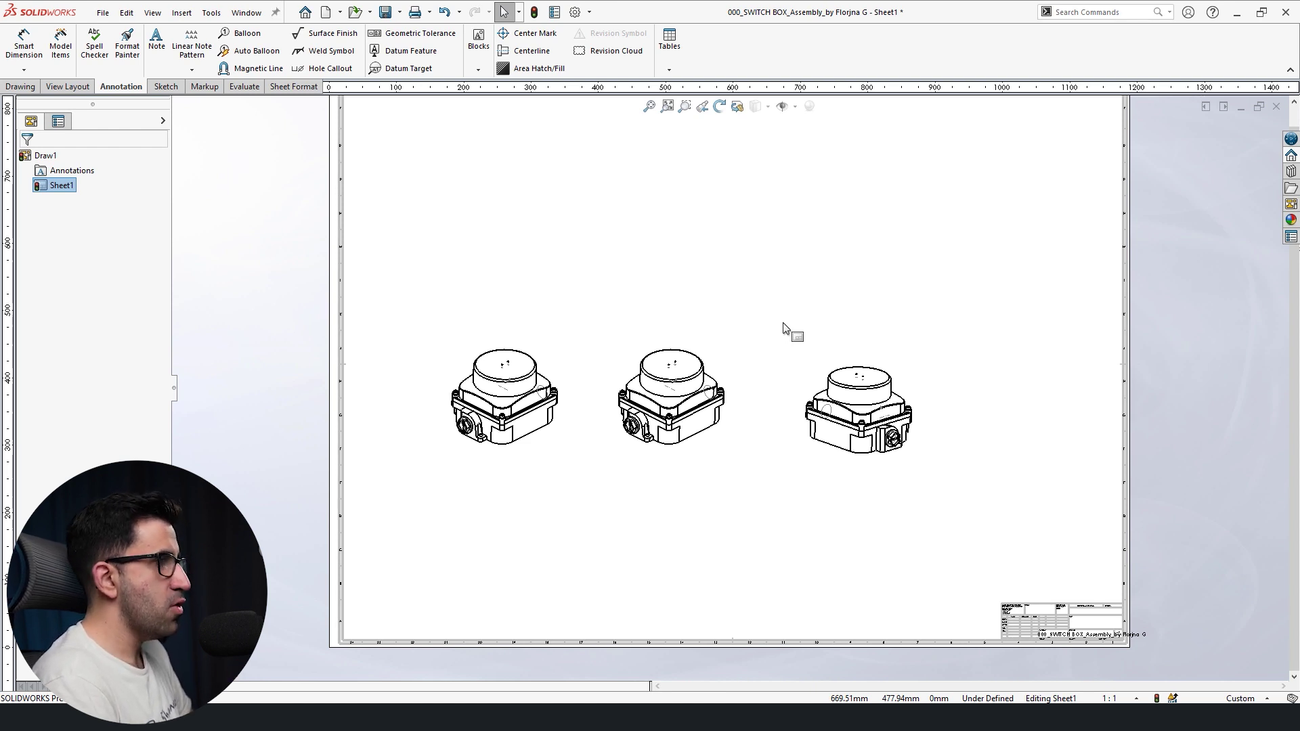
pyautogui.rightClick(848, 354)
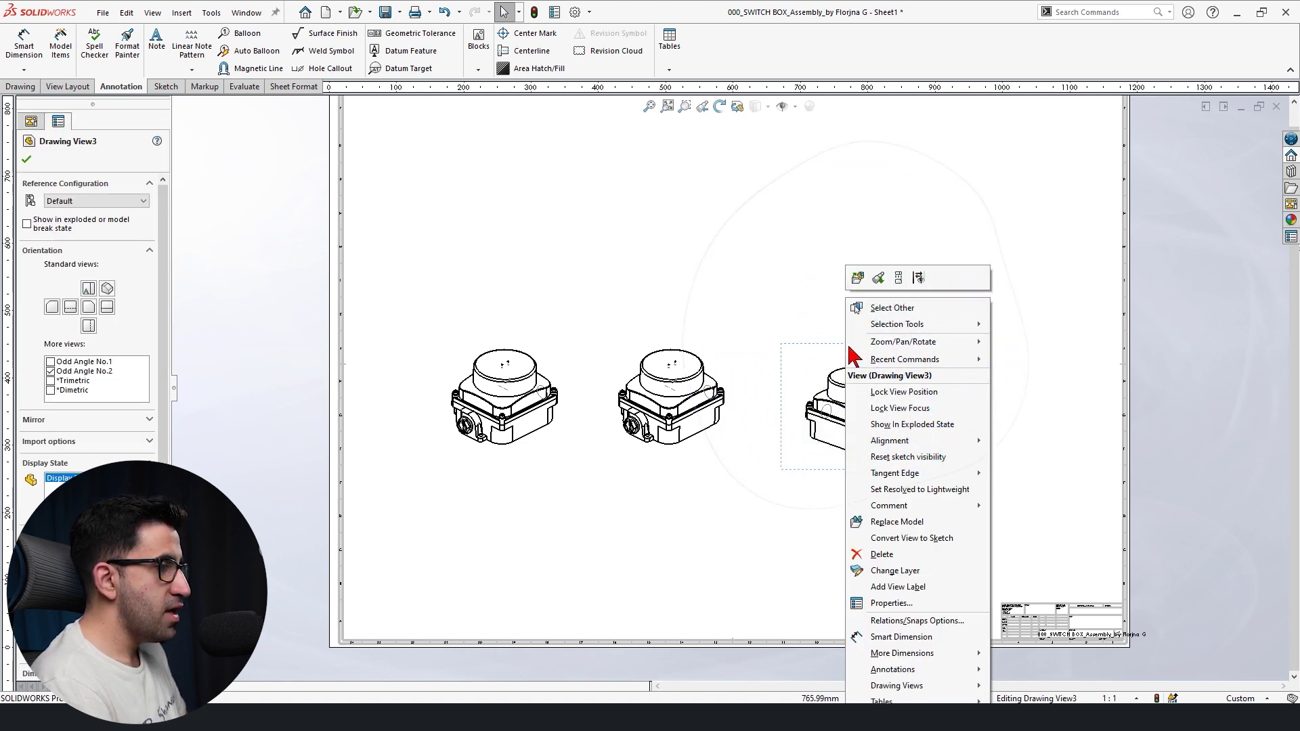
pyautogui.click(952, 425)
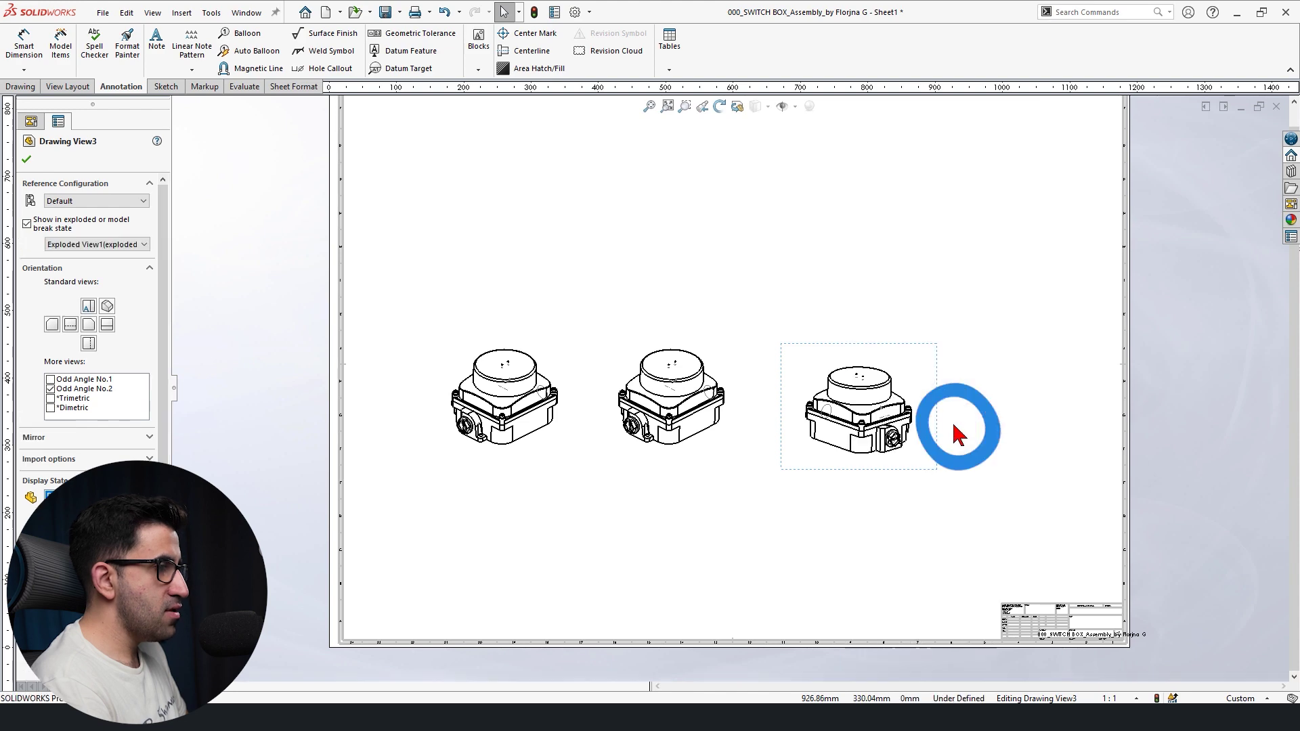
pyautogui.click(874, 574)
pyautogui.scroll(-10, 876, 521)
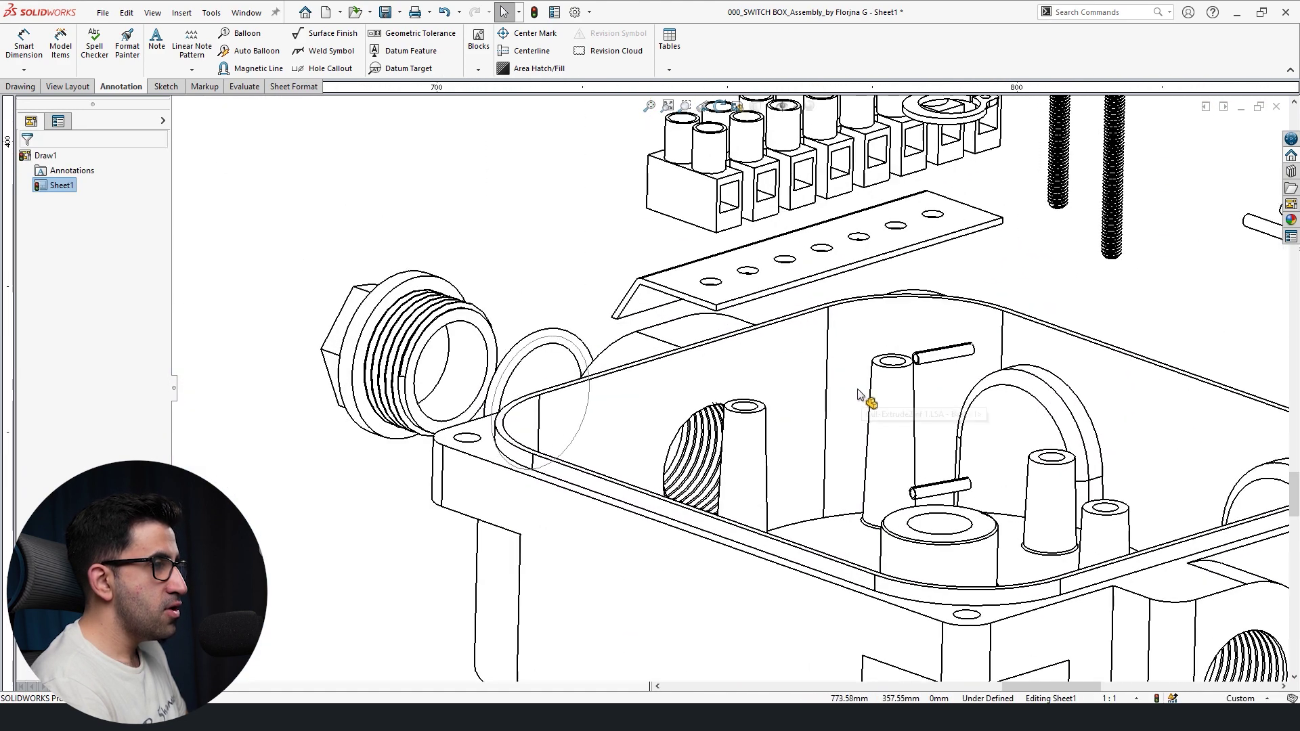
pyautogui.scroll(-2, 880, 346)
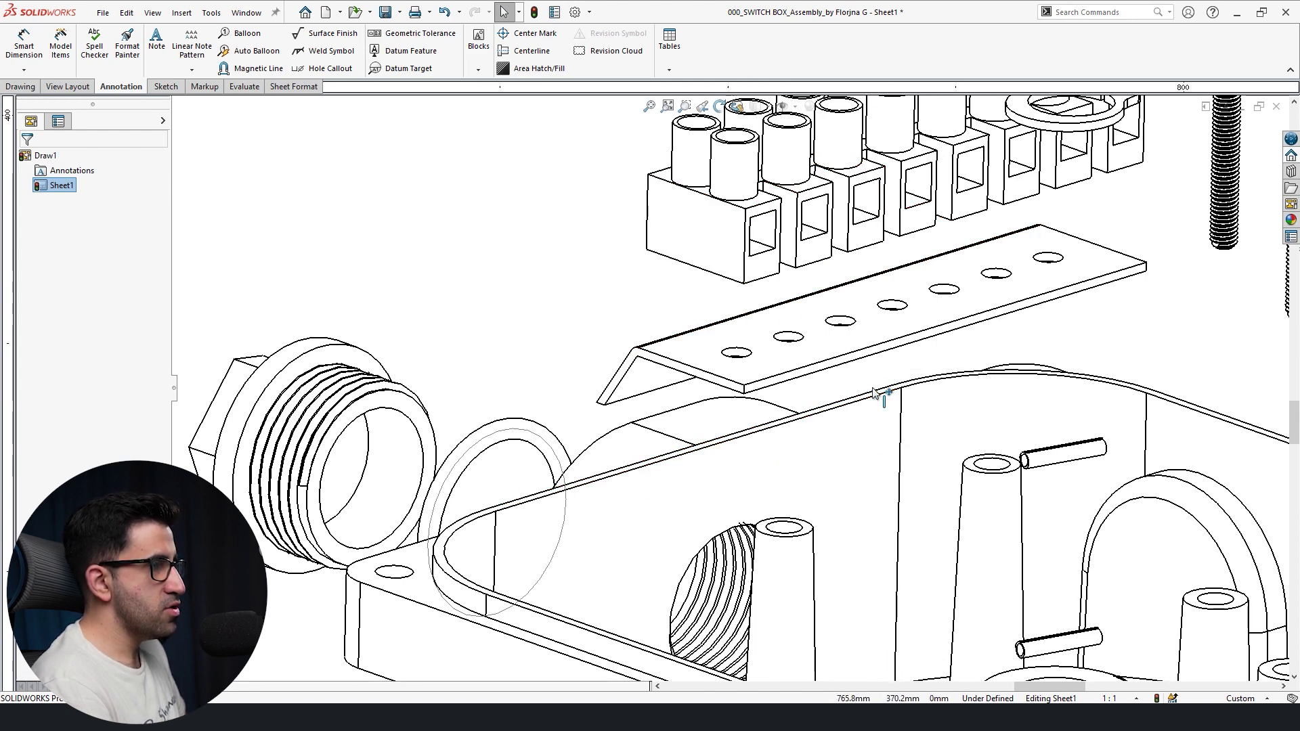
pyautogui.scroll(12, 873, 393)
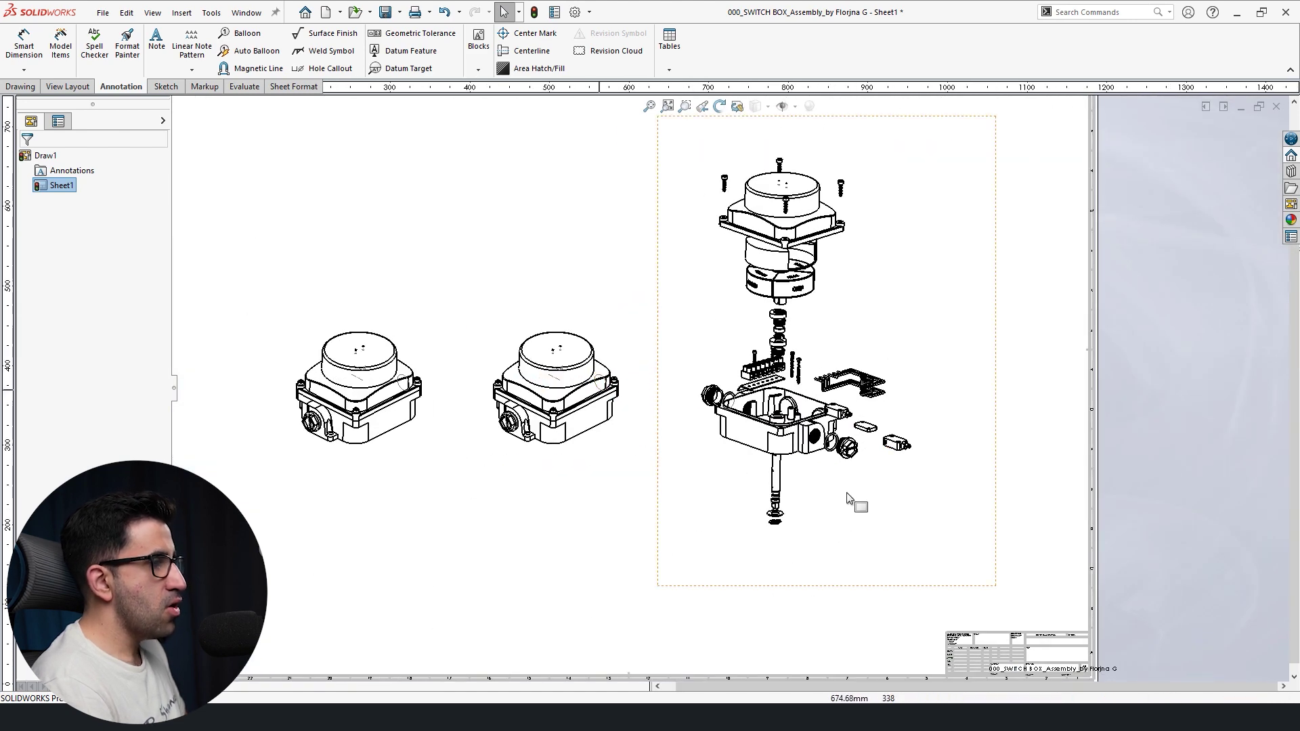
# Show the middle isometric drawing view in its exploded state.
pyautogui.scroll(2, 609, 339)
pyautogui.scroll(-1, 631, 345)
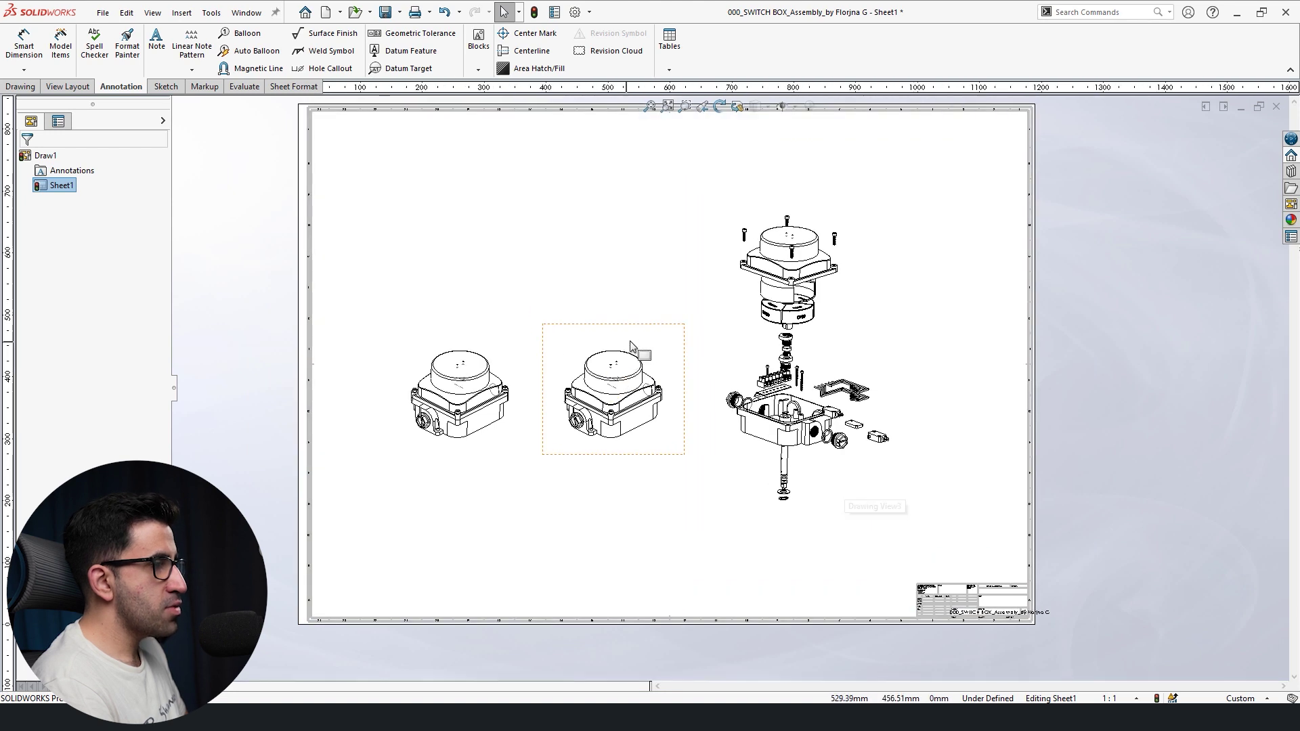
pyautogui.click(632, 345)
pyautogui.rightClick(633, 301)
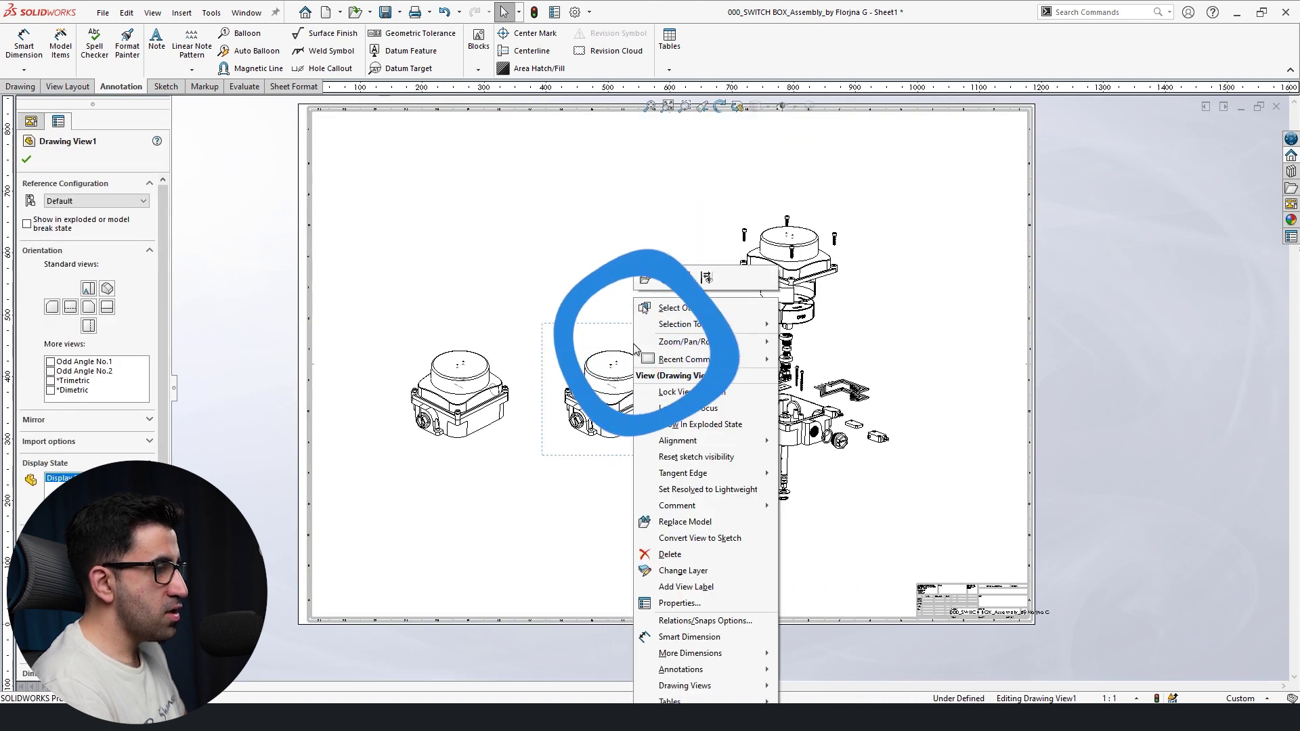
pyautogui.click(715, 425)
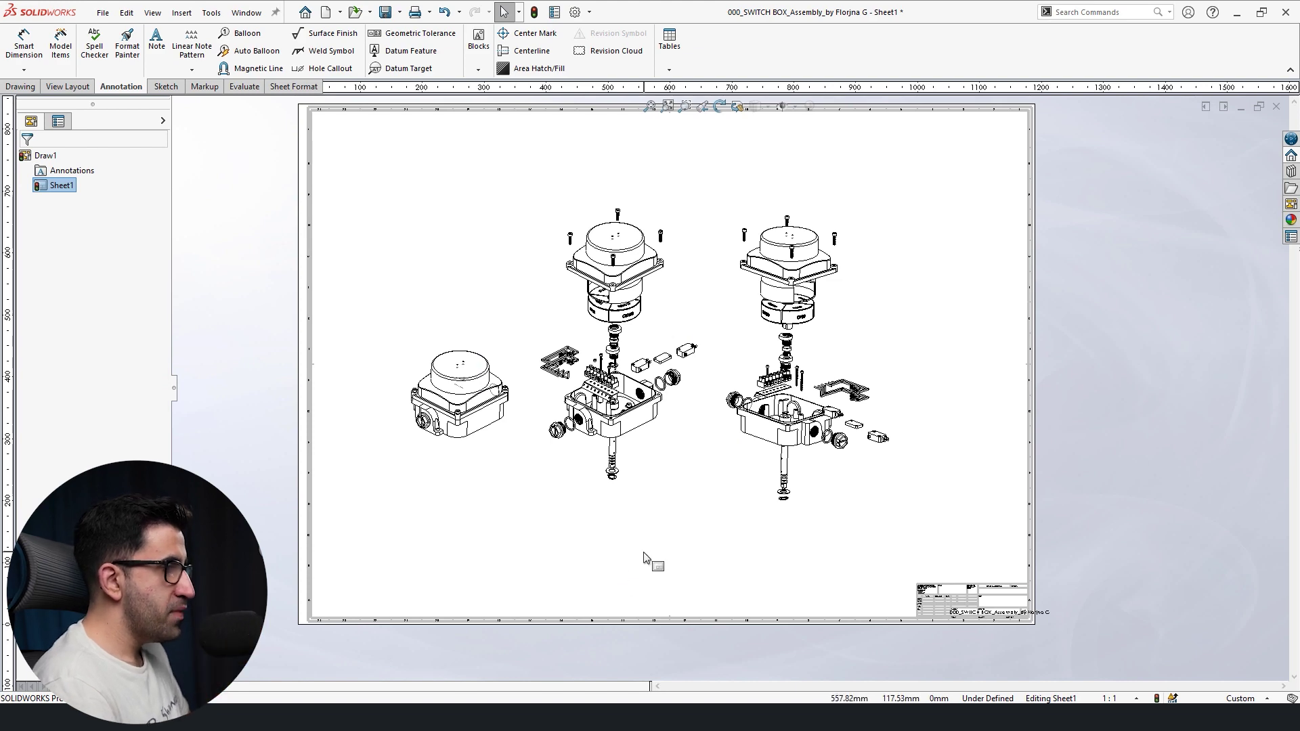
pyautogui.scroll(-2, 532, 447)
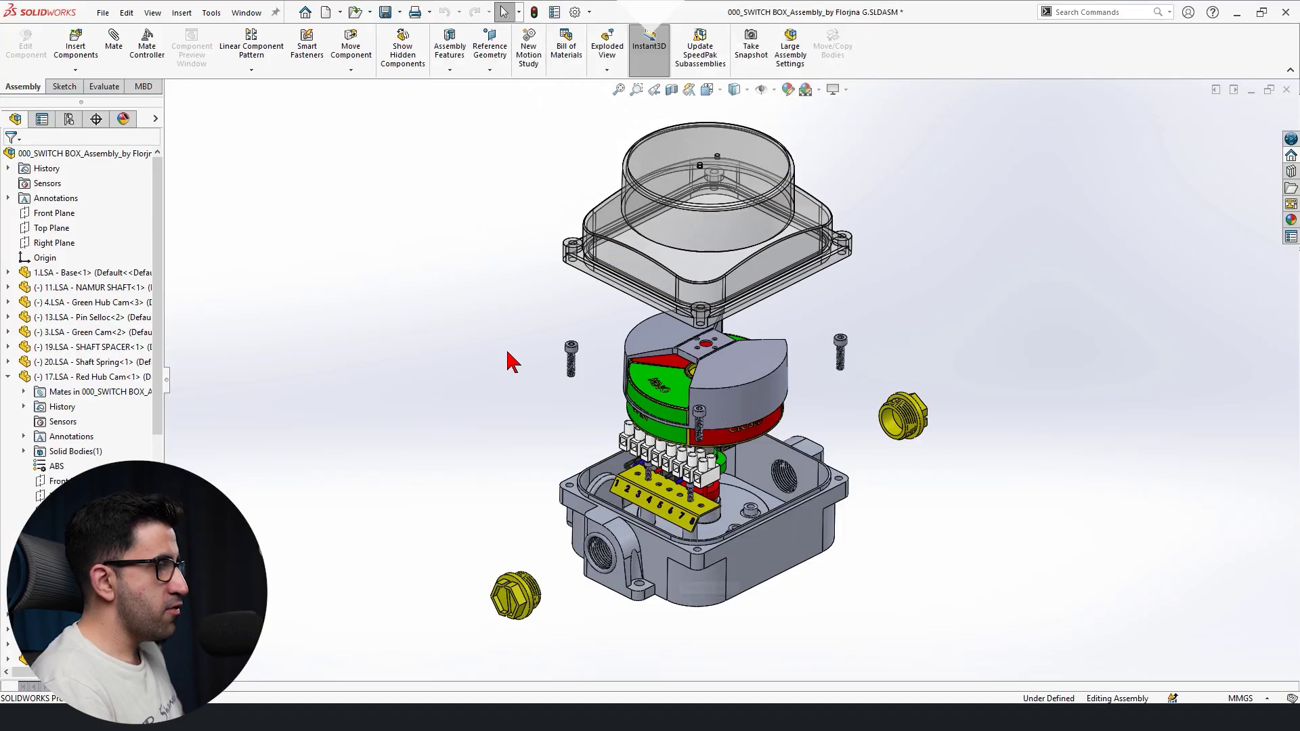
# Switch to the exploded assembly, rotate it to a tilted side orientation and save that as 3Dconnexion view V1.
pyautogui.press('space')
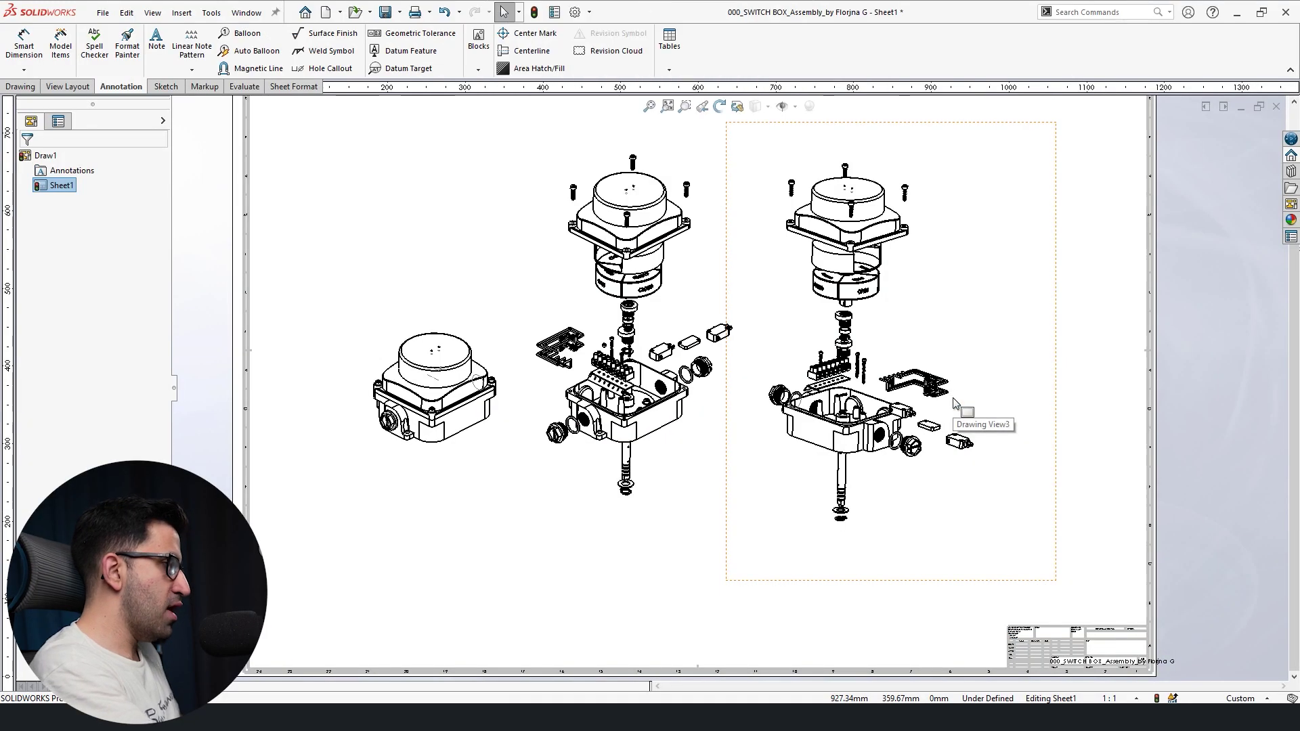
pyautogui.hotkey('ctrl', 'Tab')
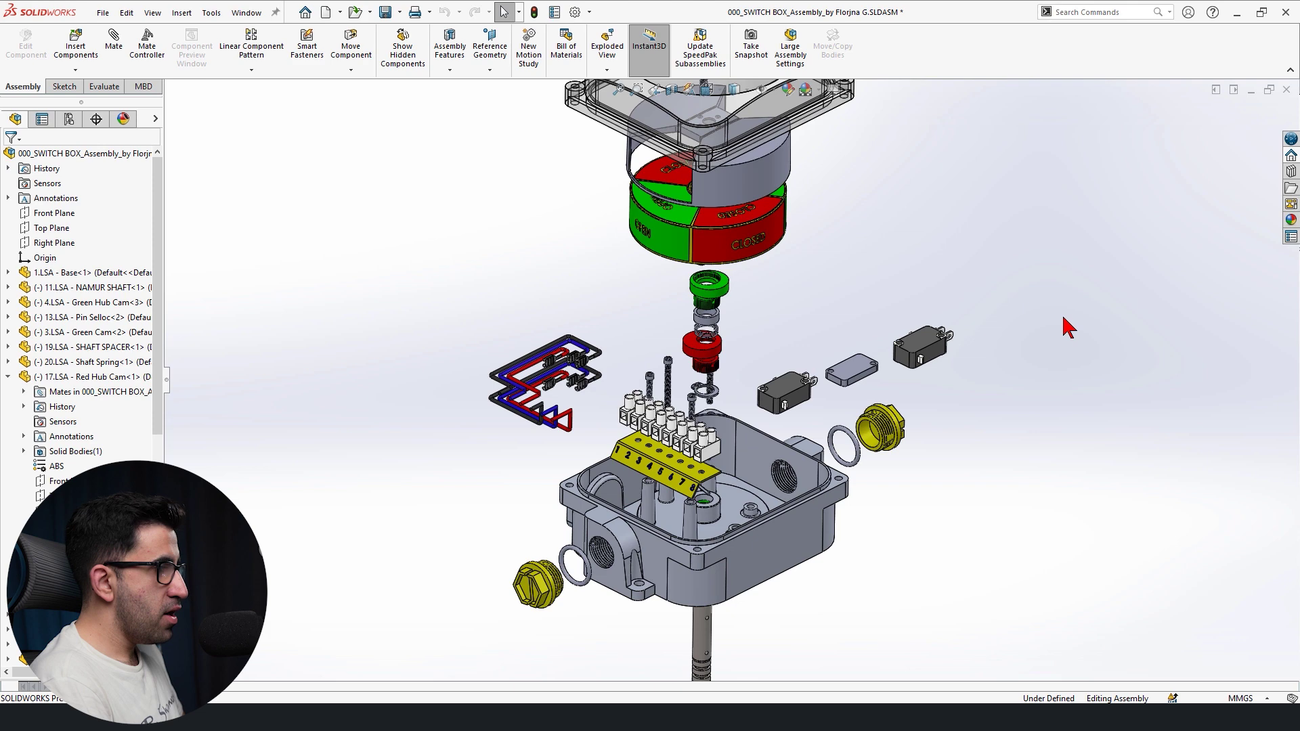
pyautogui.press('f')
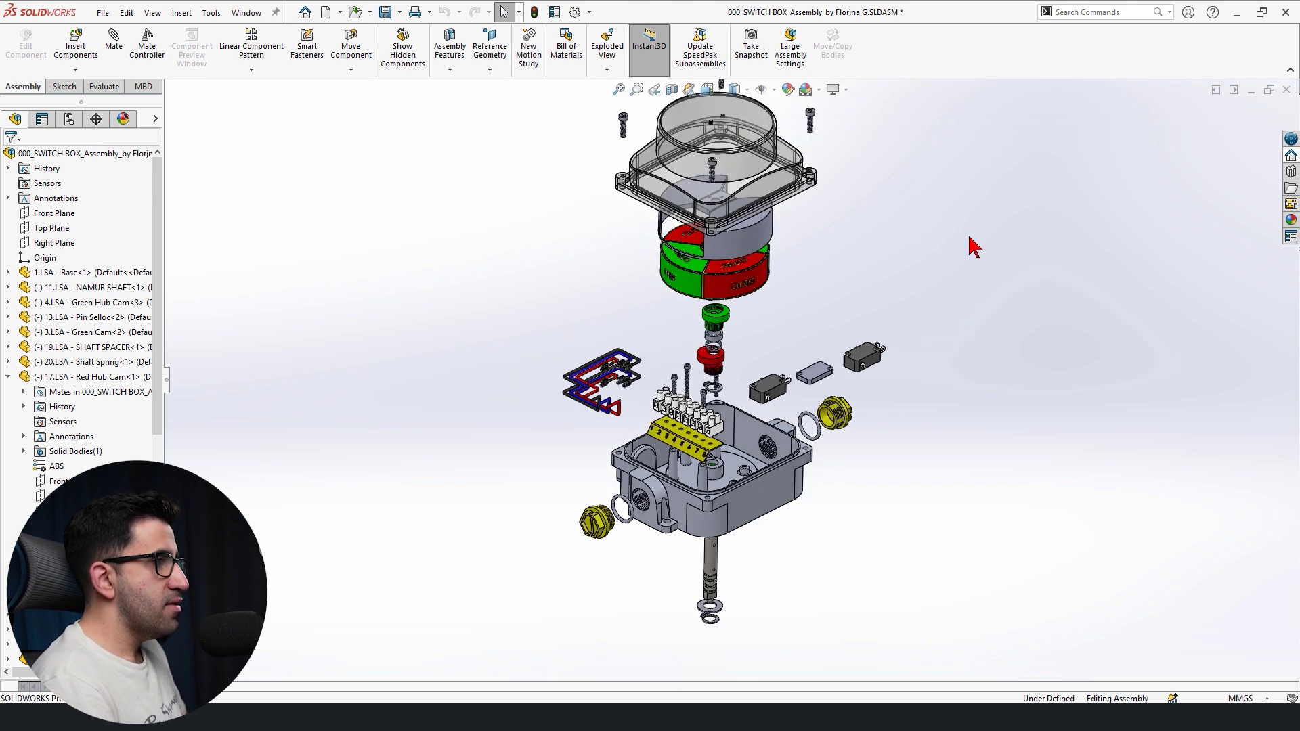
pyautogui.moveTo(941, 266); pyautogui.dragTo(932, 275, button='middle')
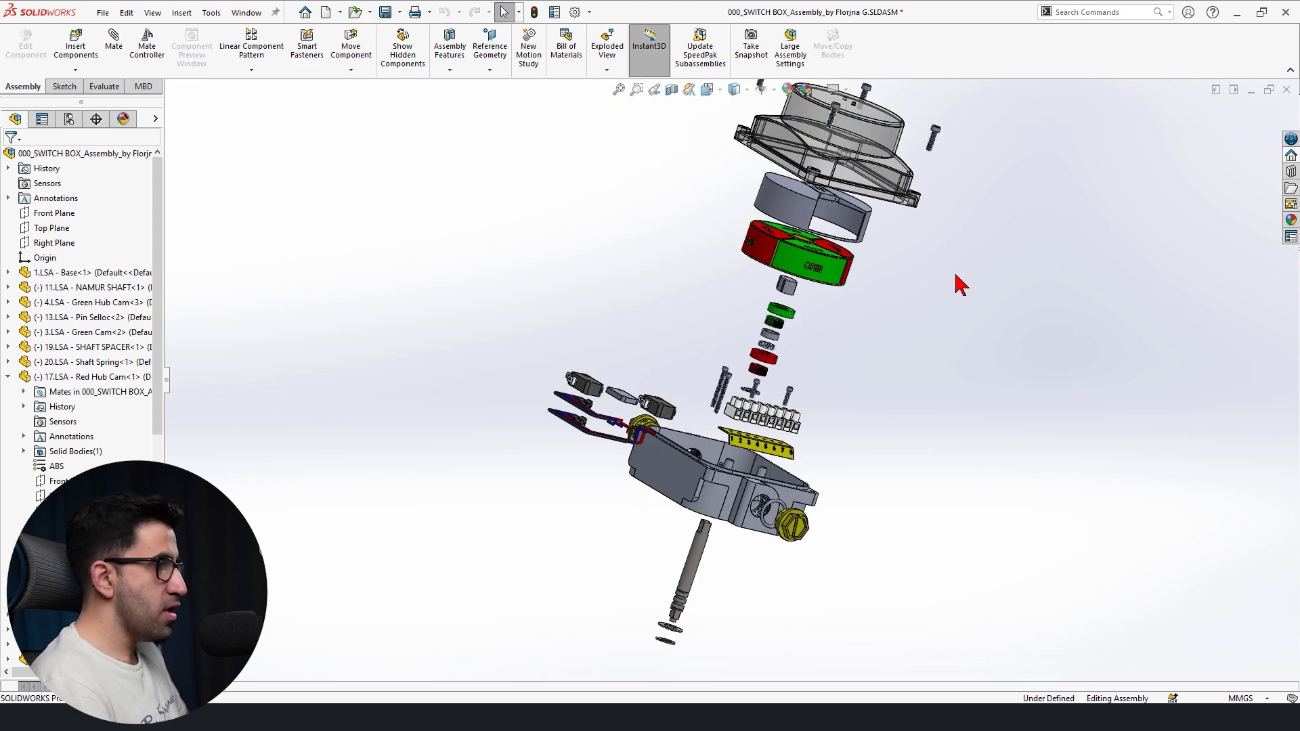
pyautogui.hotkey('ctrl', '1')
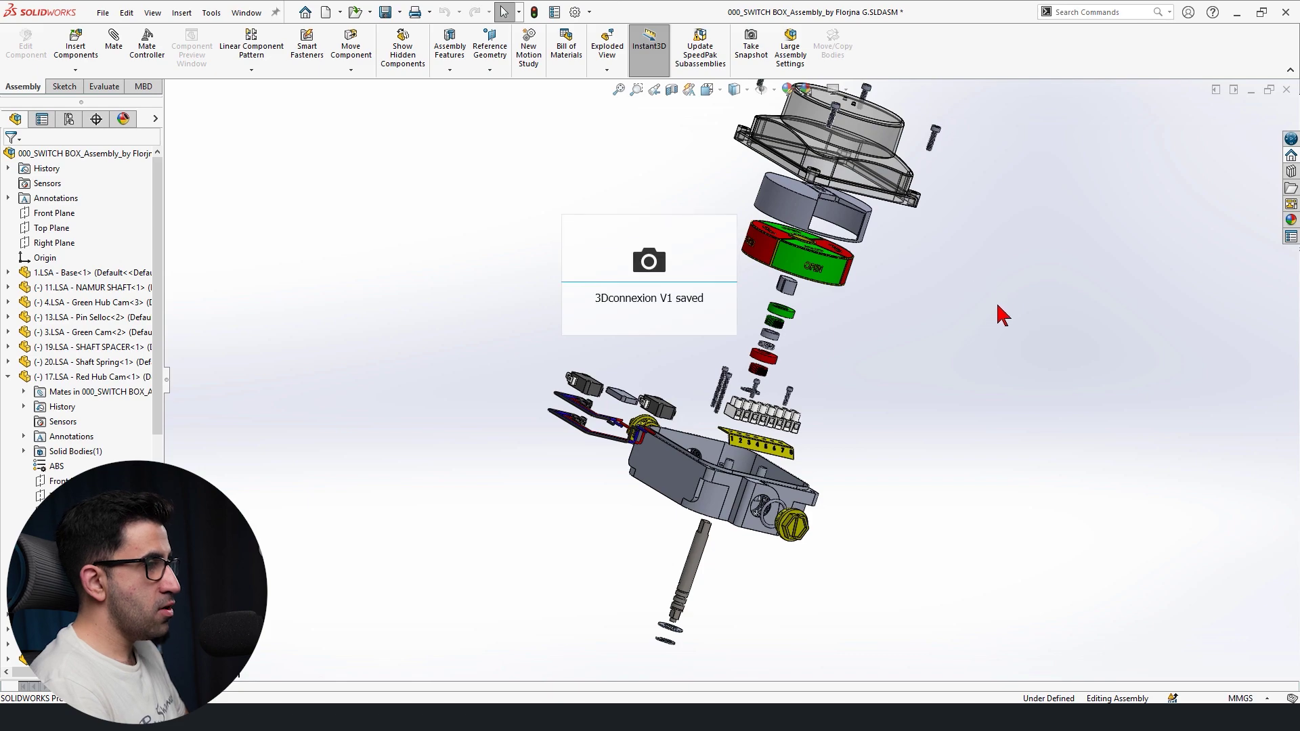
# Save a tilted top orientation of the exploded assembly as 3Dconnexion view V2 and a close-up of the coloured wires as V3.
pyautogui.moveTo(998, 305); pyautogui.dragTo(984, 308, button='middle')
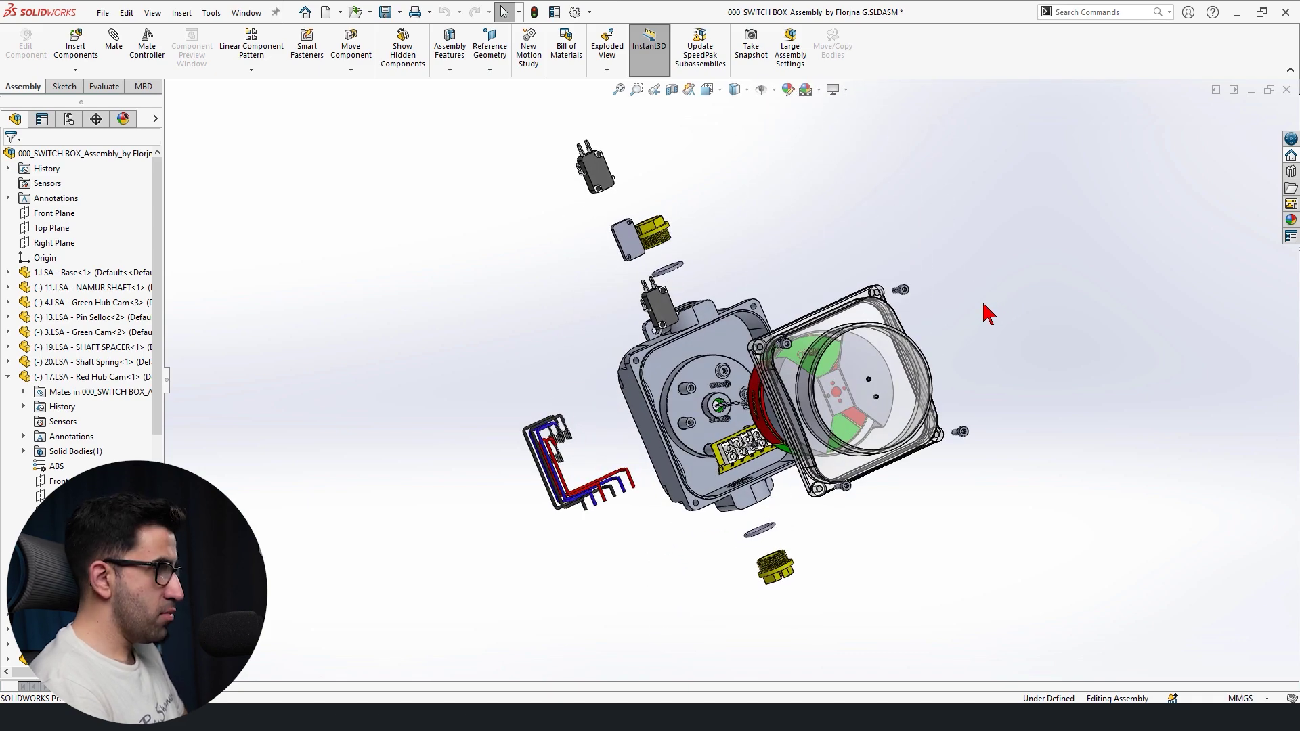
pyautogui.hotkey('ctrl', '2')
pyautogui.scroll(-8, 983, 304)
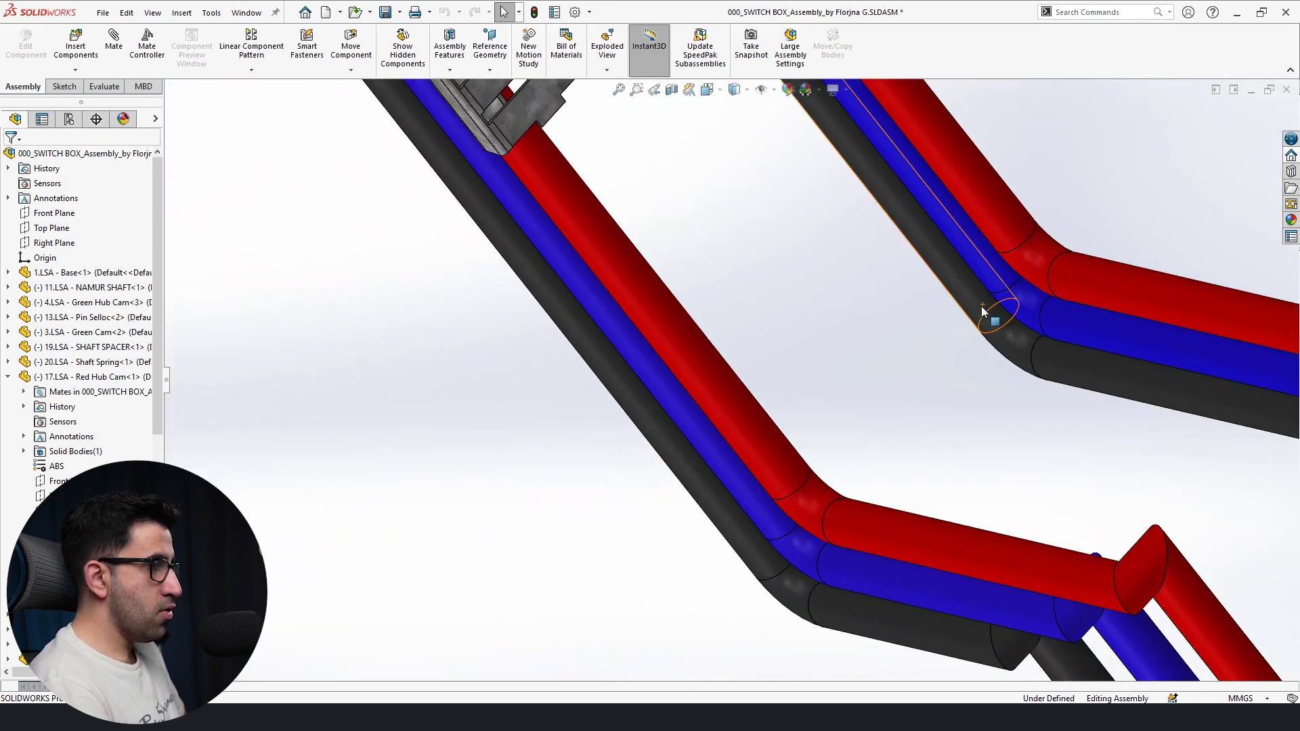
pyautogui.hotkey('ctrl', '2')
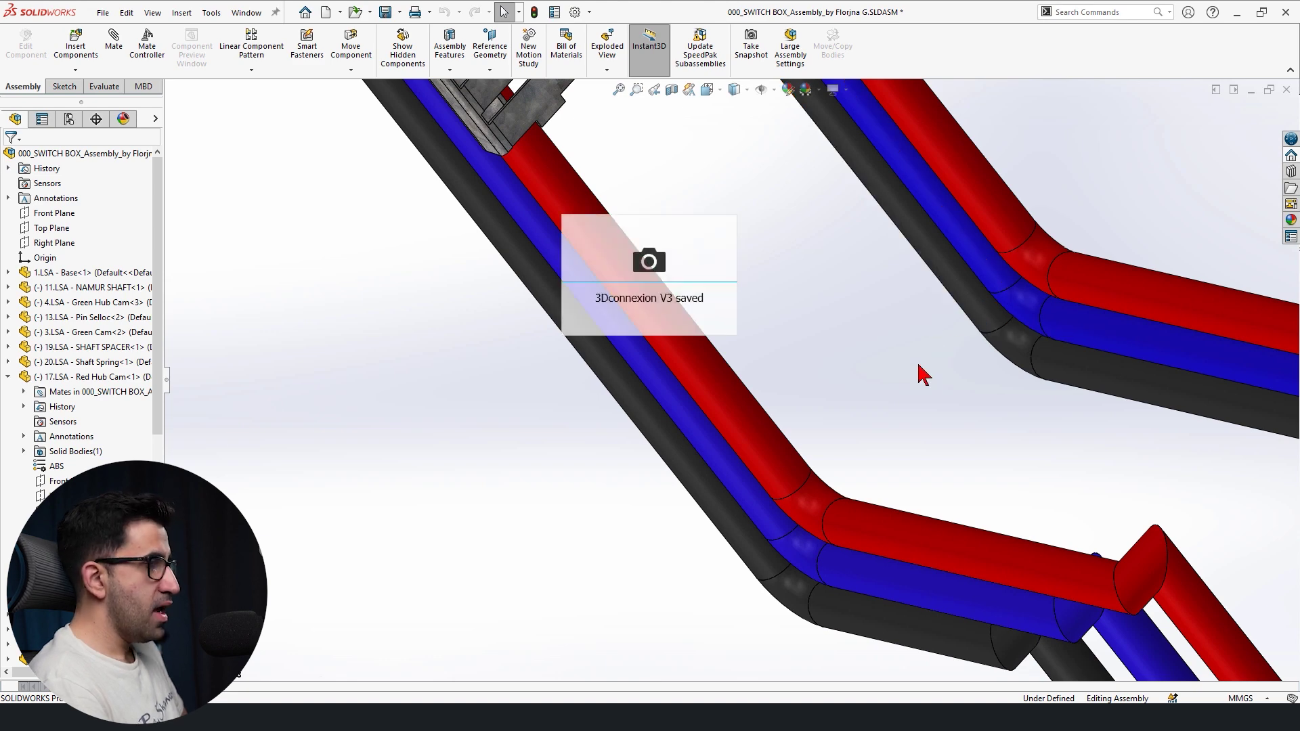
# Recall the saved 3Dconnexion views V1, V2 and V3 in turn to compare their orientations.
pyautogui.hotkey('ctrl', '1')
pyautogui.hotkey('ctrl', '2')
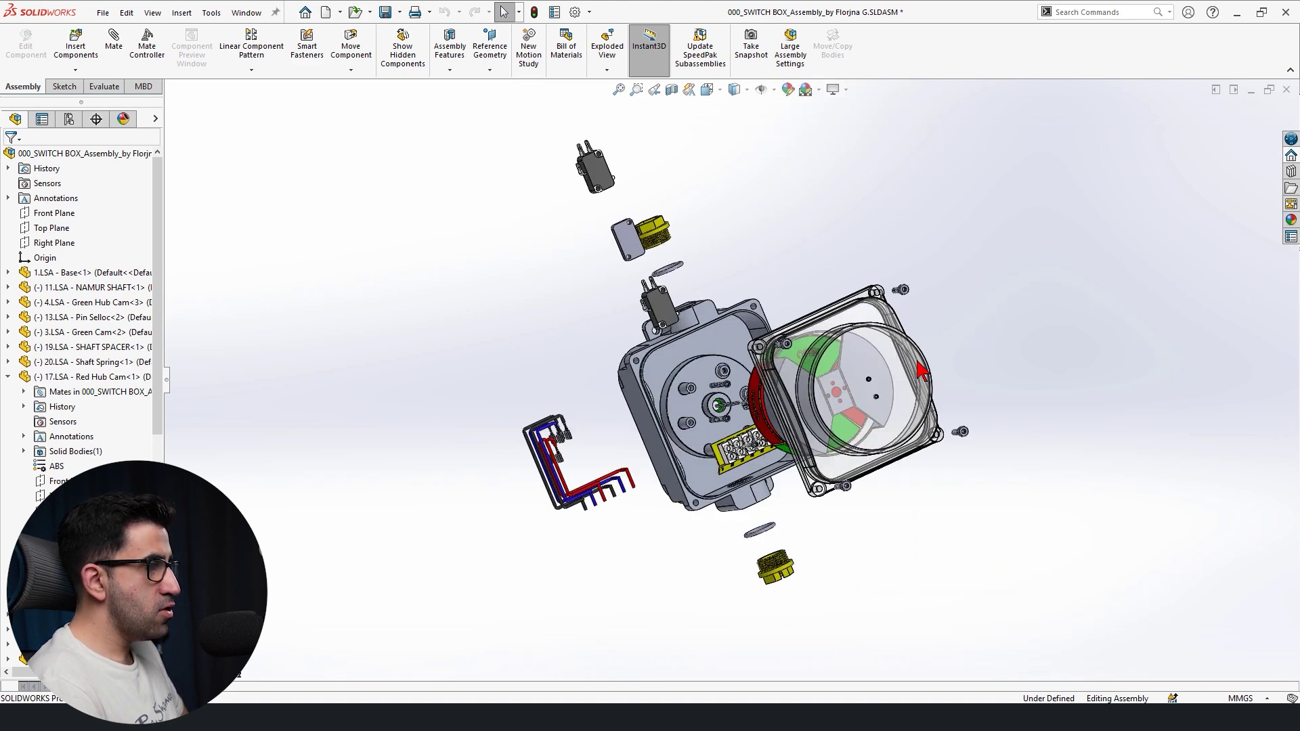
pyautogui.hotkey('ctrl', '3')
pyautogui.hotkey('ctrl', '1')
pyautogui.hotkey('ctrl', '2')
pyautogui.press('2')
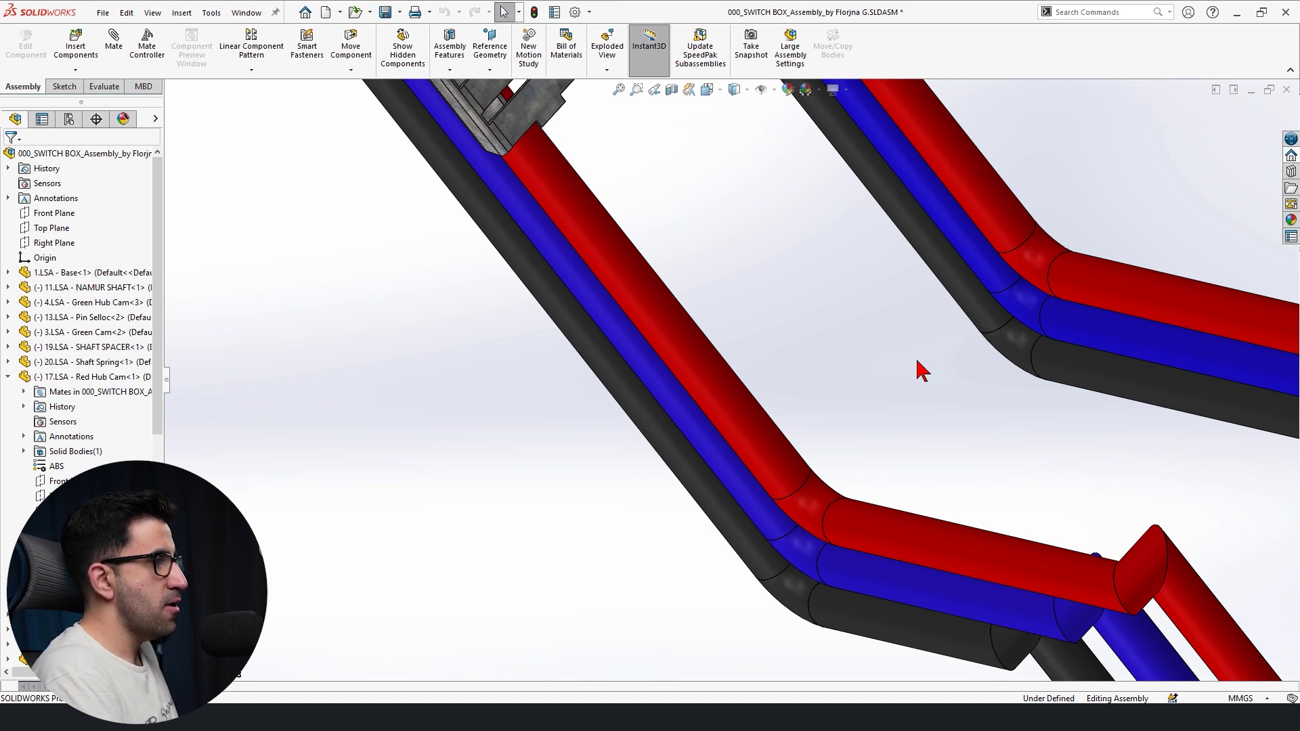
pyautogui.press('3')
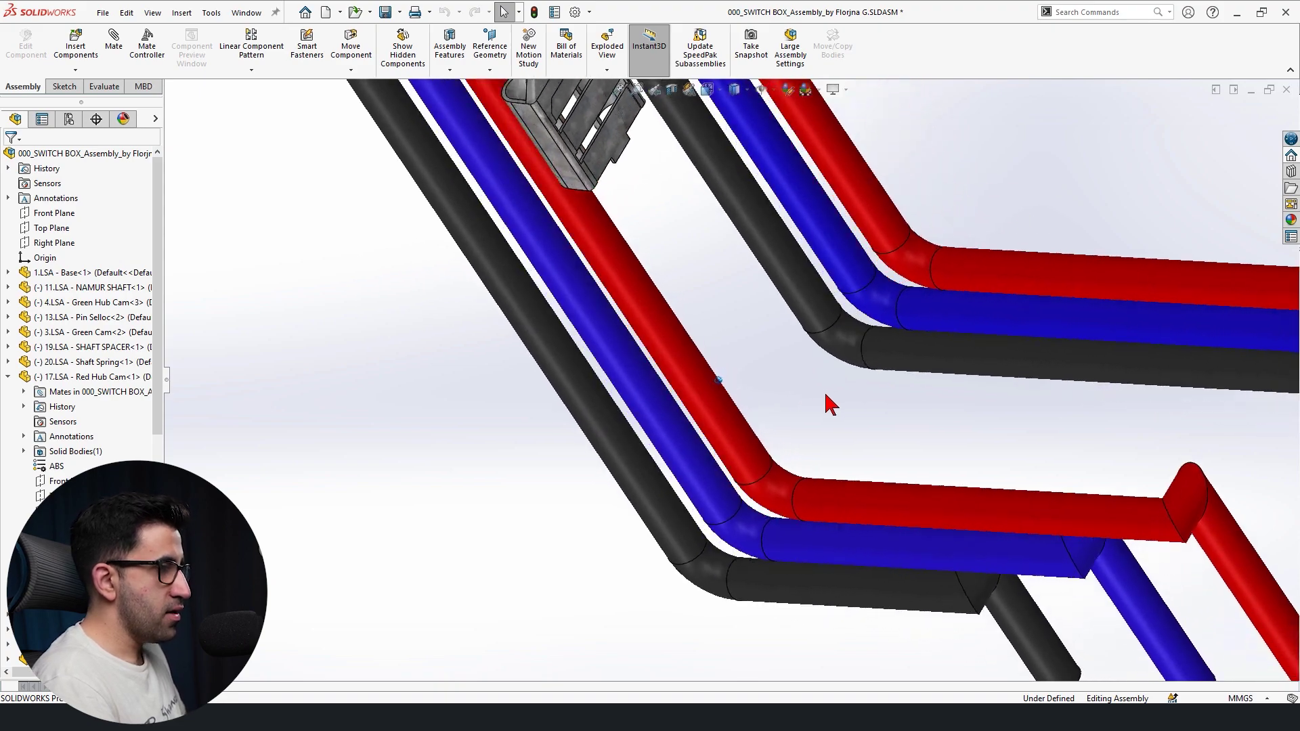
pyautogui.press('1')
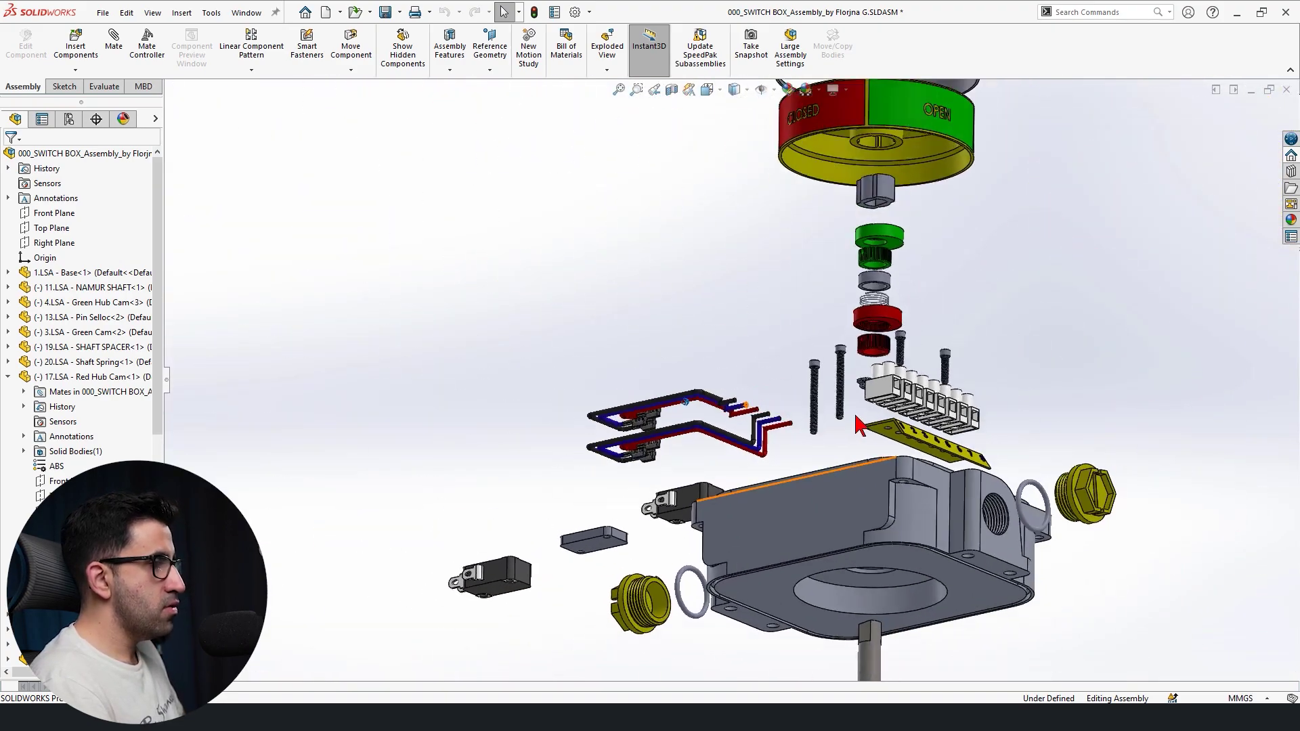